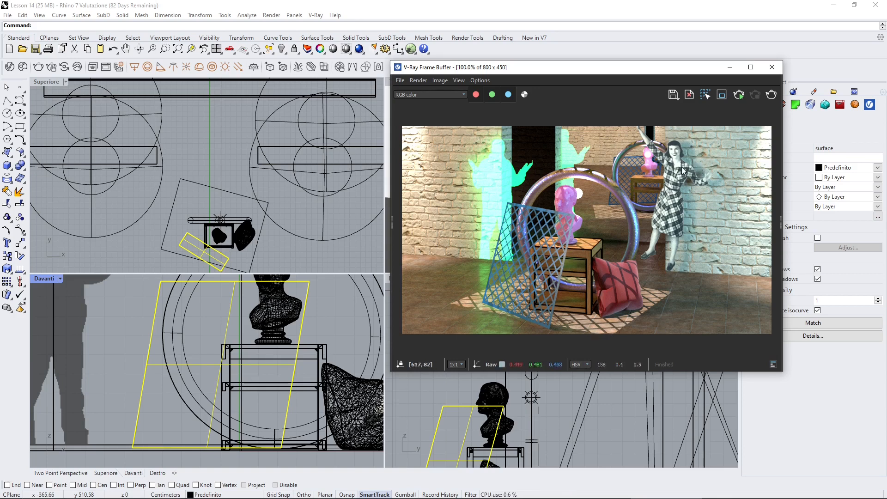
# Examine the finished scene render in the V-Ray Frame Buffer beside the viewports and close the render window.
pyautogui.moveTo(644, 81); pyautogui.dragTo(685, 92)
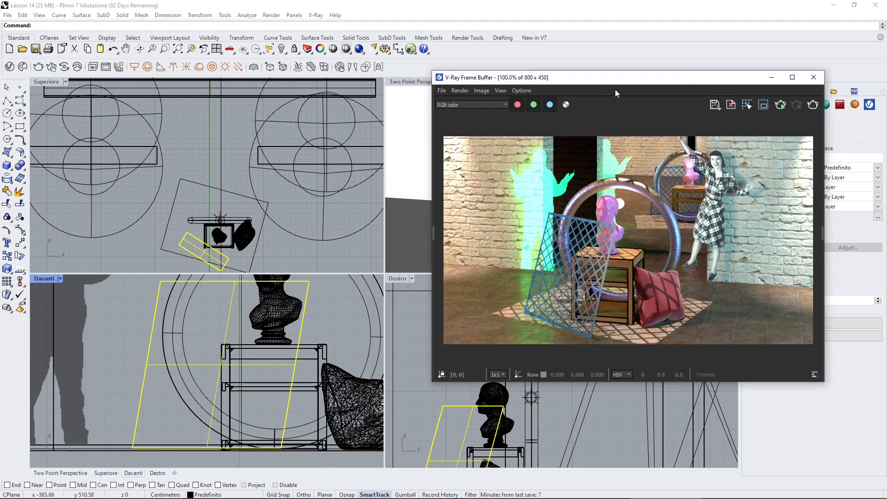
pyautogui.moveTo(615, 78); pyautogui.dragTo(690, 119)
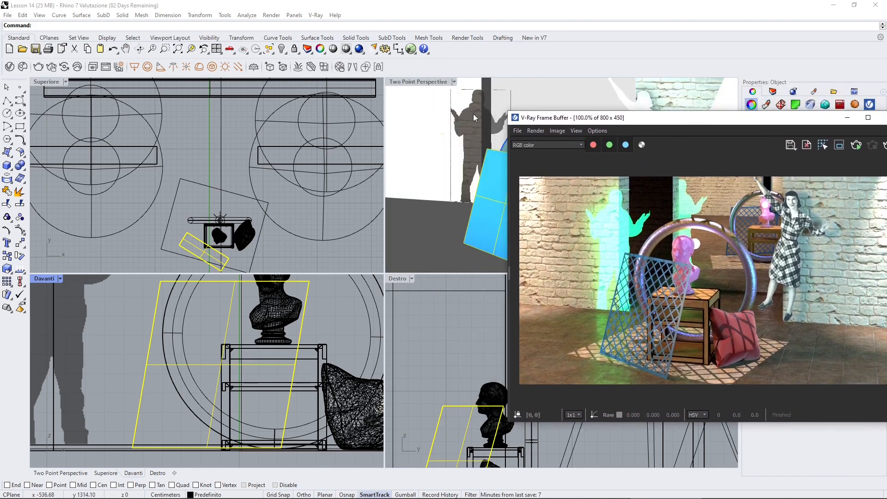
pyautogui.scroll(-2, 213, 358)
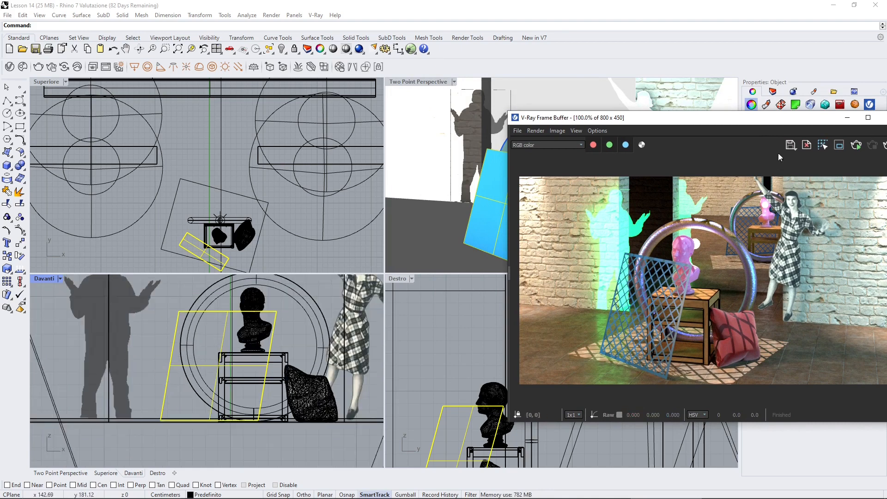
pyautogui.moveTo(734, 119); pyautogui.dragTo(655, 102)
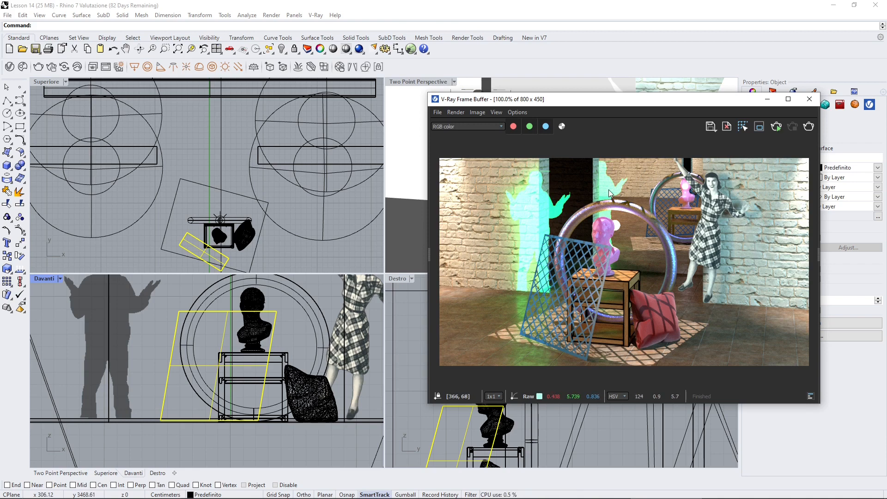
pyautogui.moveTo(625, 99); pyautogui.dragTo(601, 84)
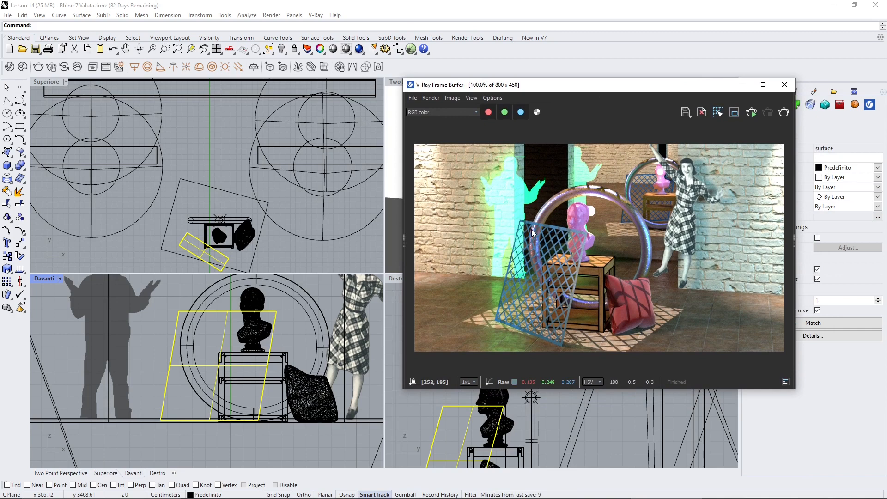
pyautogui.click(783, 85)
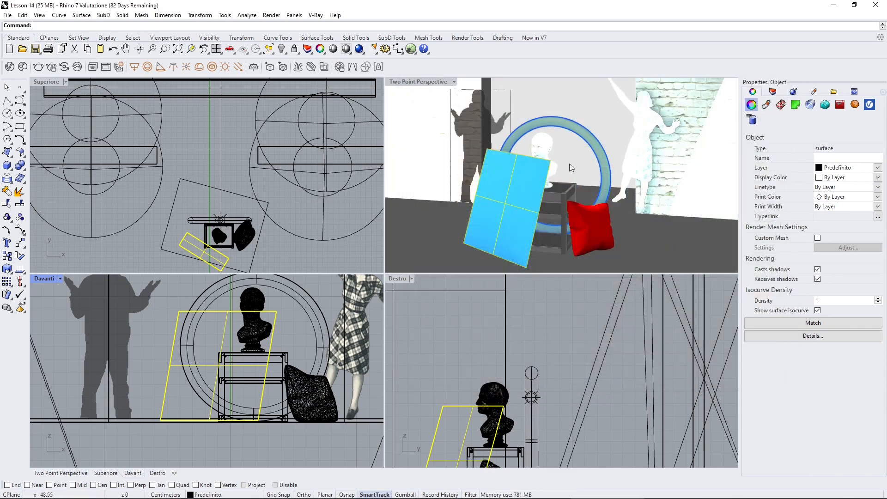
# Inspect the ring behind the bust in the viewports and look up the Torus command among the solid primitives.
pyautogui.click(535, 113)
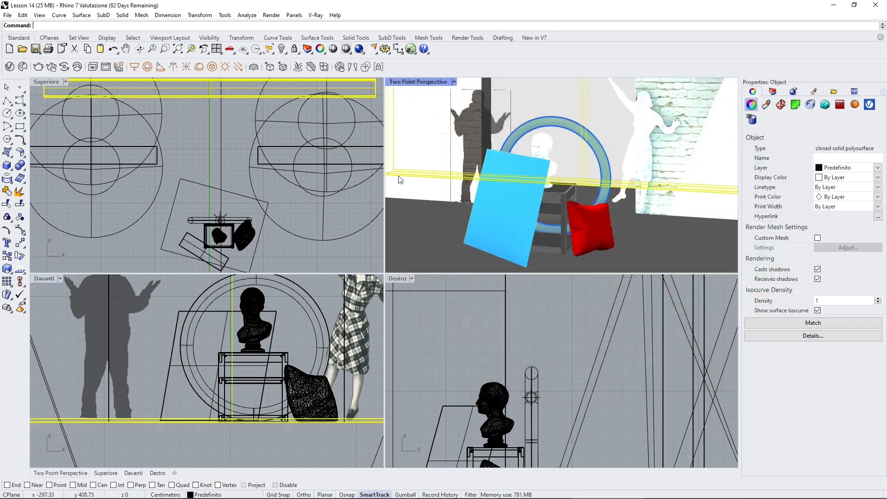
pyautogui.click(216, 153)
pyautogui.scroll(-3, 233, 134)
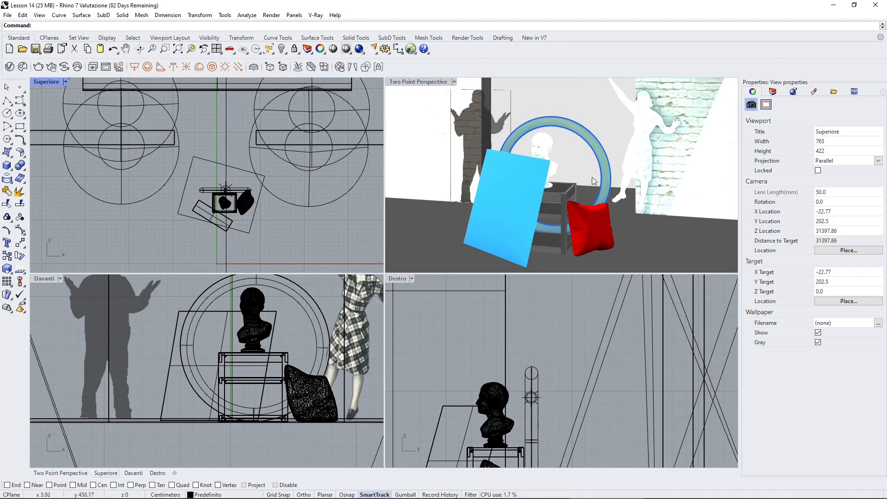
pyautogui.click(582, 134)
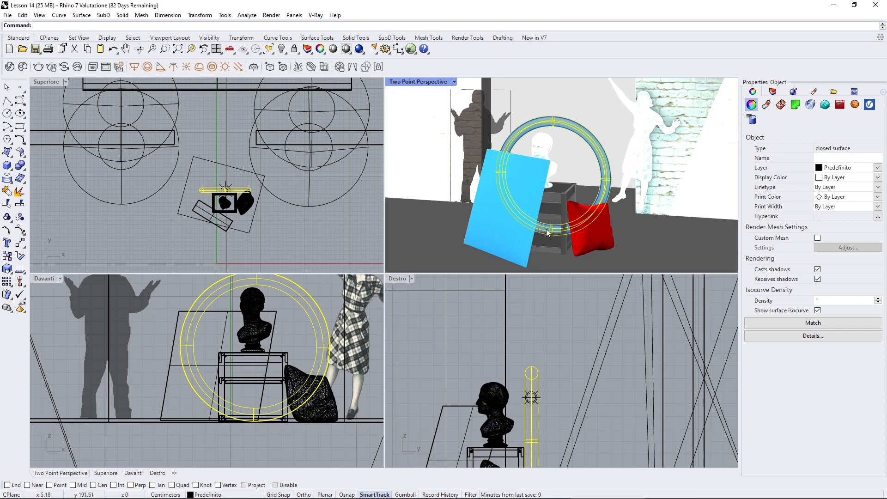
pyautogui.scroll(3, 203, 215)
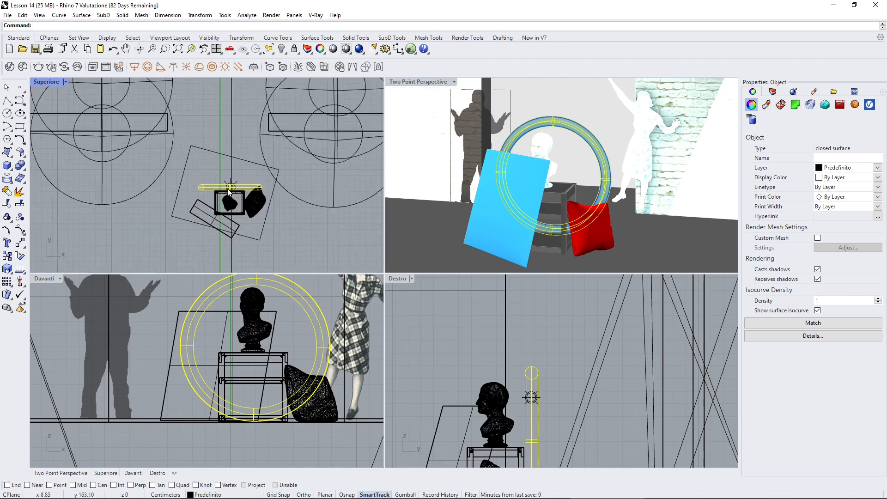
pyautogui.click(122, 16)
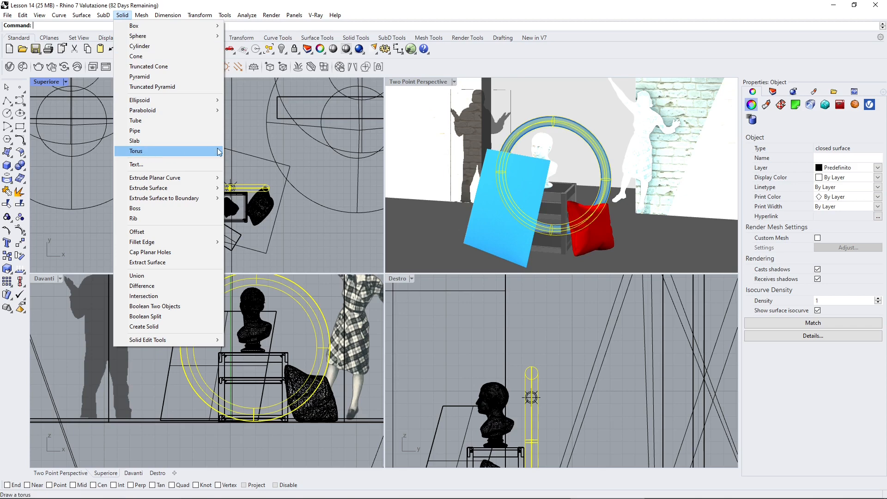
pyautogui.click(253, 134)
pyautogui.click(569, 134)
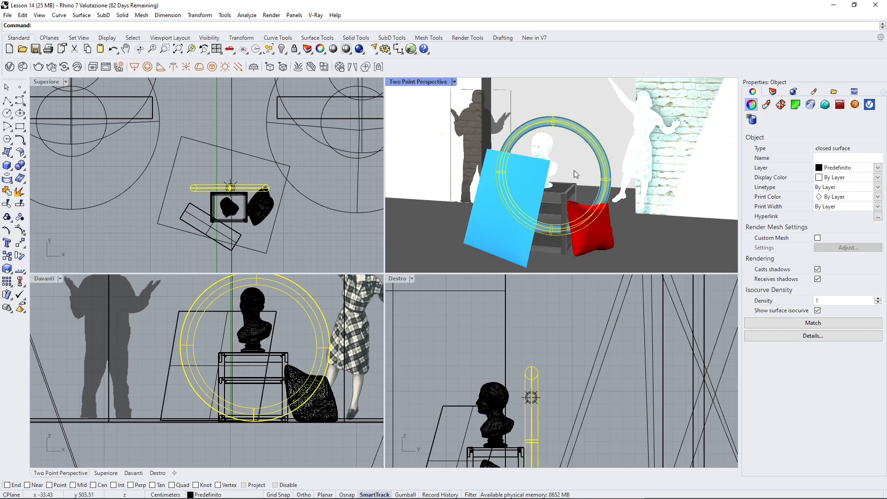
pyautogui.click(572, 92)
# Switch to the browser and view the Throw Pillows 01 and Marble Bust 01 model pages on Poly Haven.
pyautogui.hotkey('alt', 'Tab')
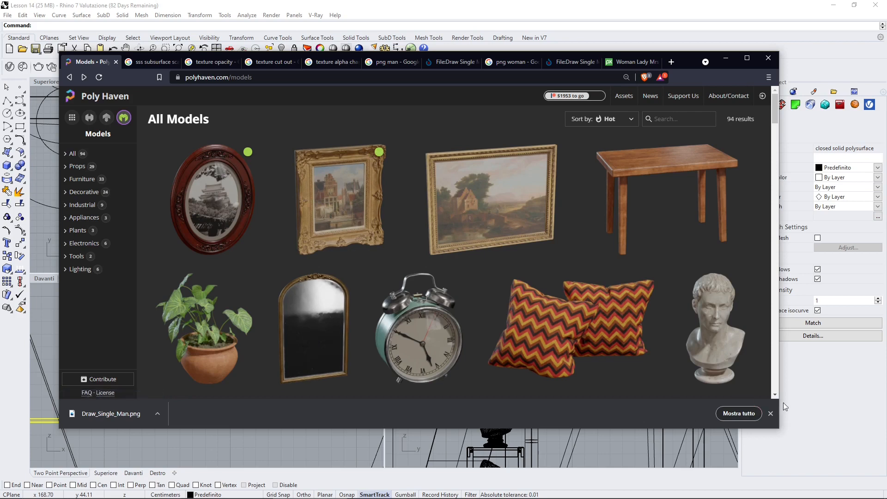
pyautogui.click(770, 412)
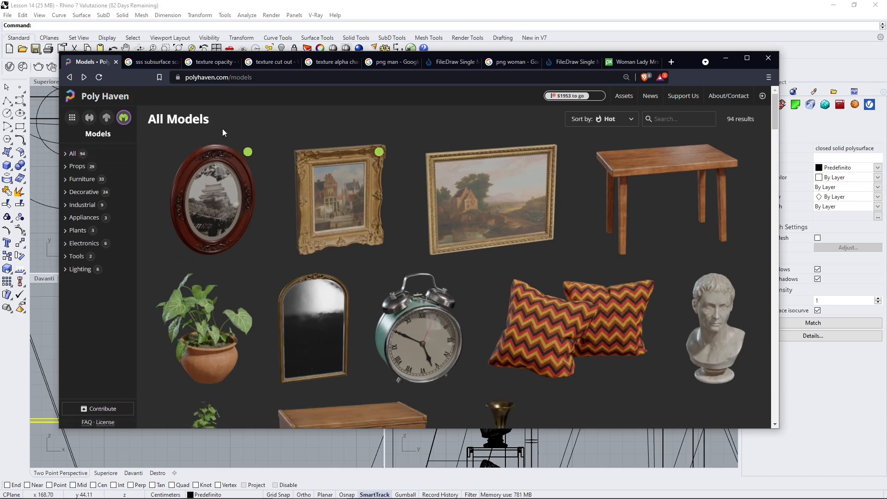
pyautogui.scroll(-1, 607, 260)
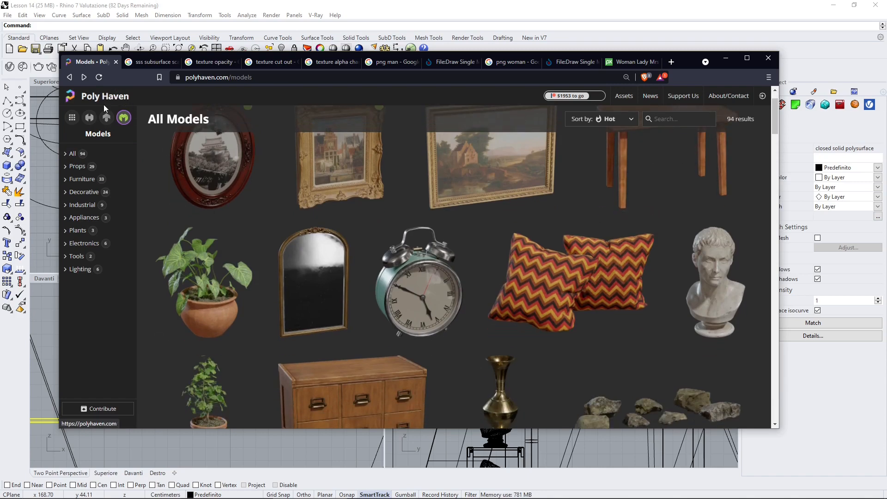
pyautogui.click(611, 281)
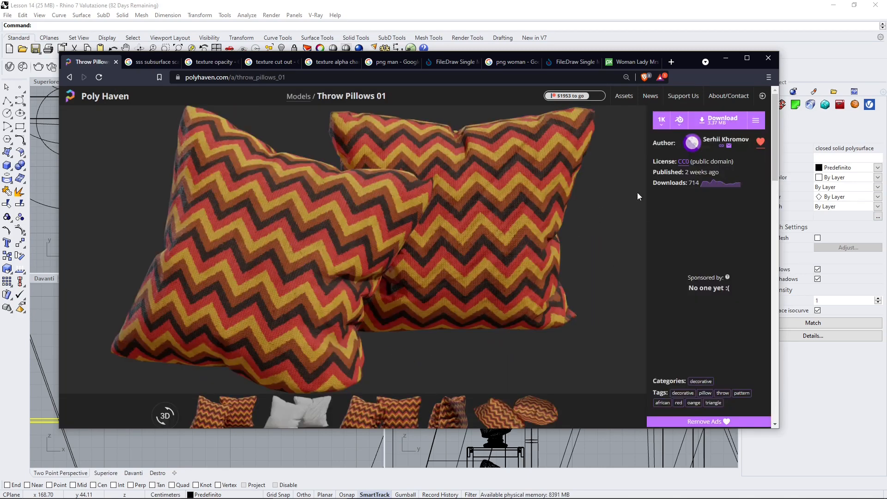
pyautogui.click(70, 79)
pyautogui.click(717, 309)
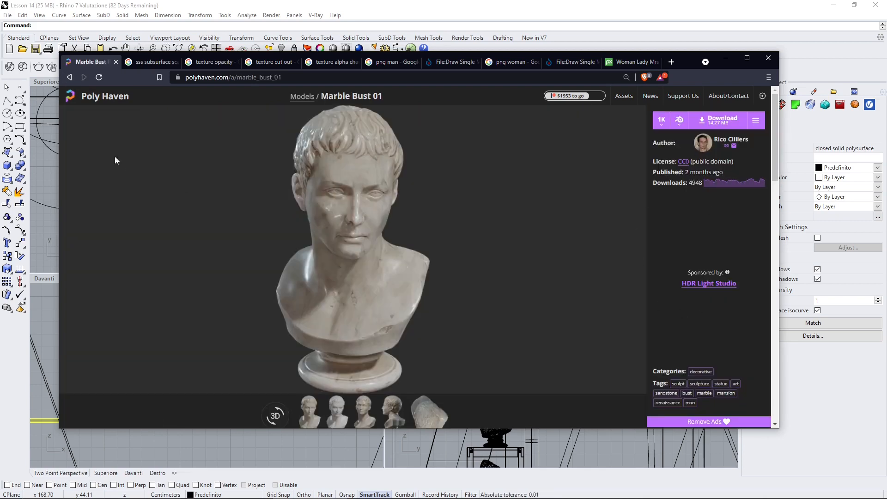
pyautogui.click(70, 77)
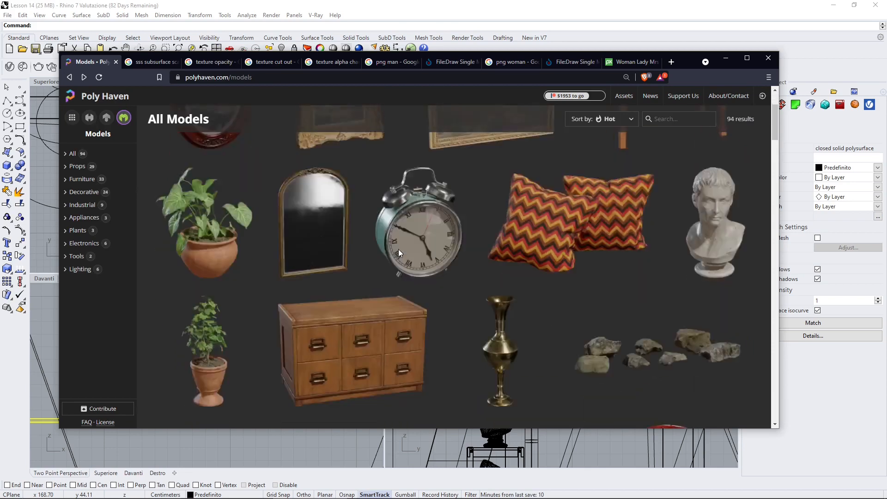
# Browse further through the Poly Haven models, view the Side Table 01 page and return to the model list.
pyautogui.scroll(-2, 398, 249)
pyautogui.scroll(-6, 400, 256)
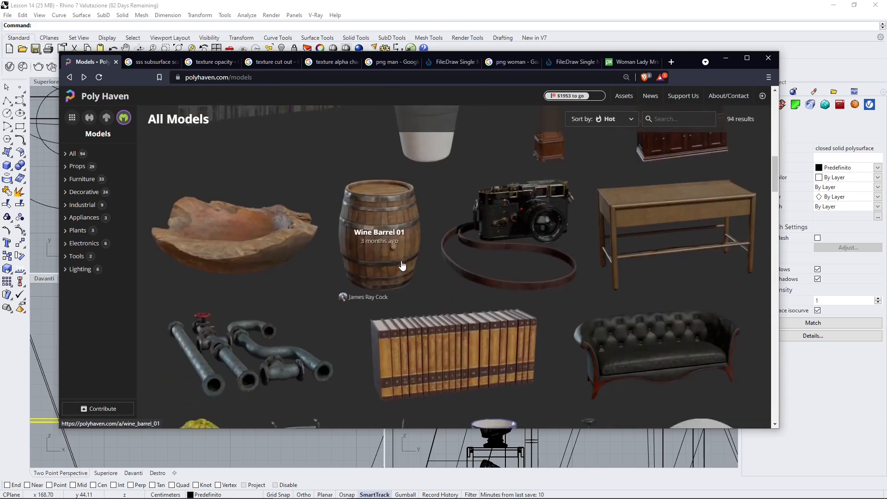
pyautogui.scroll(-10, 400, 265)
pyautogui.click(227, 204)
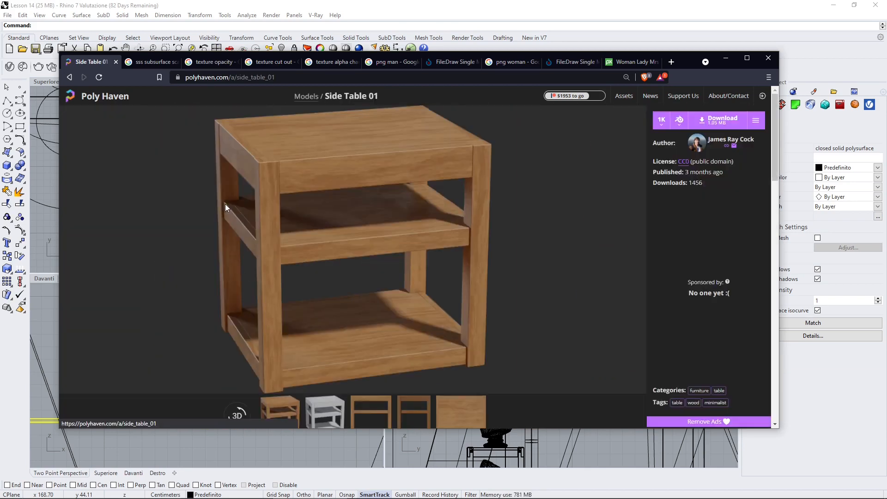
pyautogui.moveTo(688, 59); pyautogui.dragTo(325, 65)
pyautogui.moveTo(429, 93); pyautogui.dragTo(667, 46)
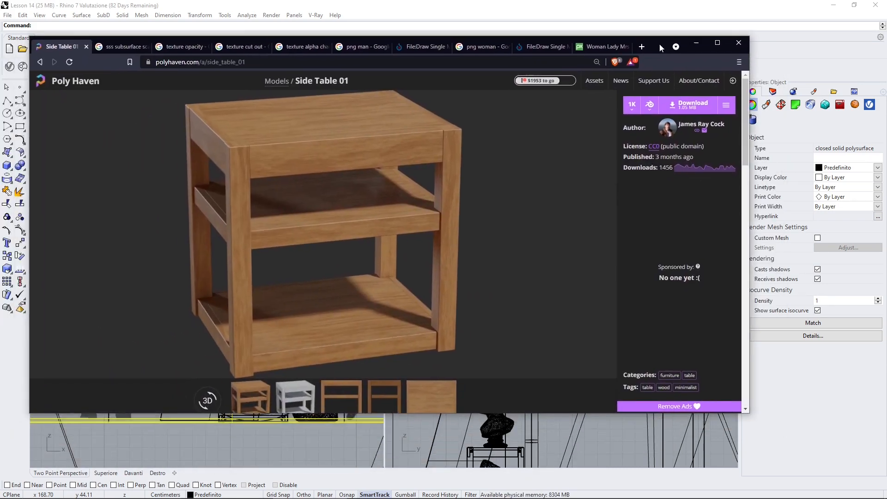
pyautogui.click(43, 63)
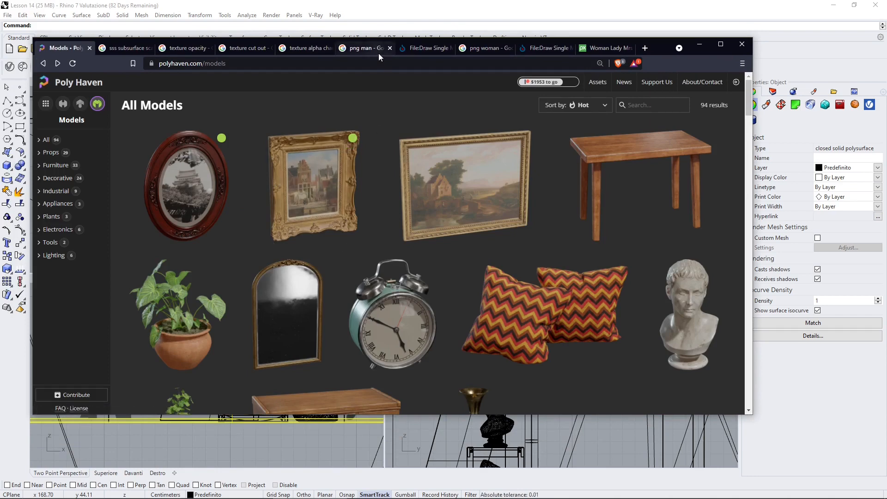
# Review the Draw Single Man.png page on Wikimedia Commons and its licensing, along with the "png man" image search.
pyautogui.click(417, 47)
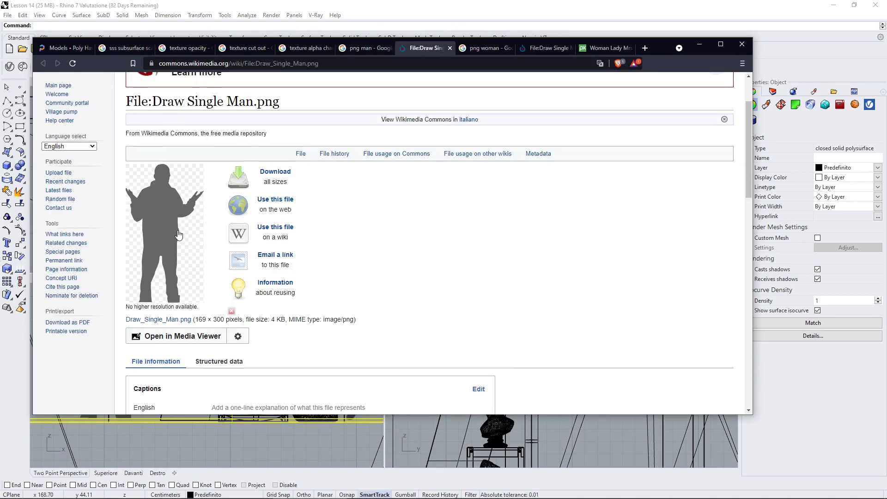
pyautogui.click(364, 52)
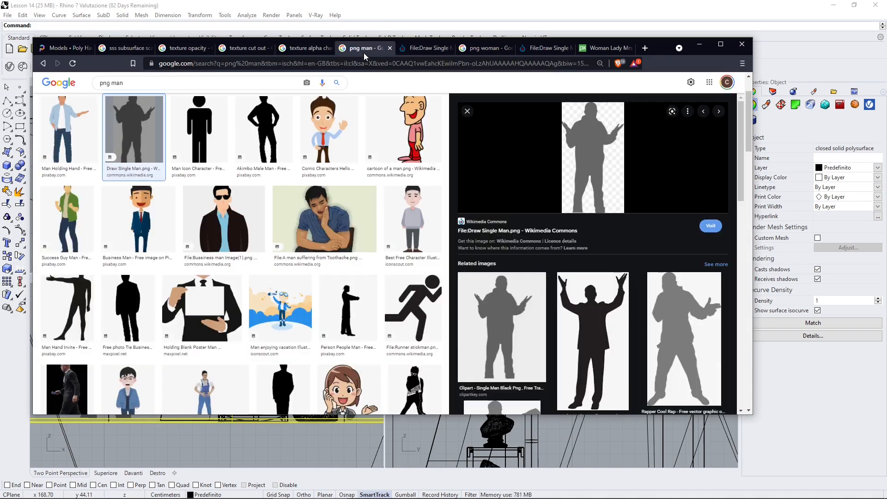
pyautogui.click(416, 53)
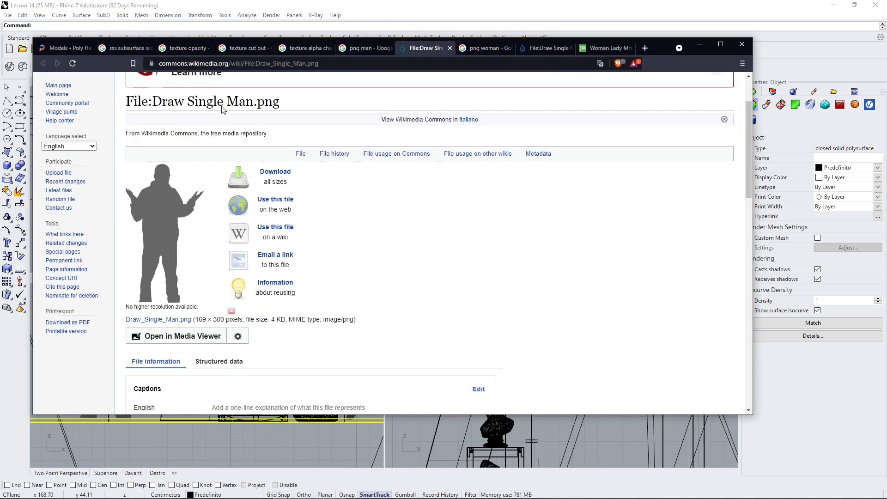
pyautogui.scroll(-5, 333, 251)
pyautogui.scroll(-2, 176, 243)
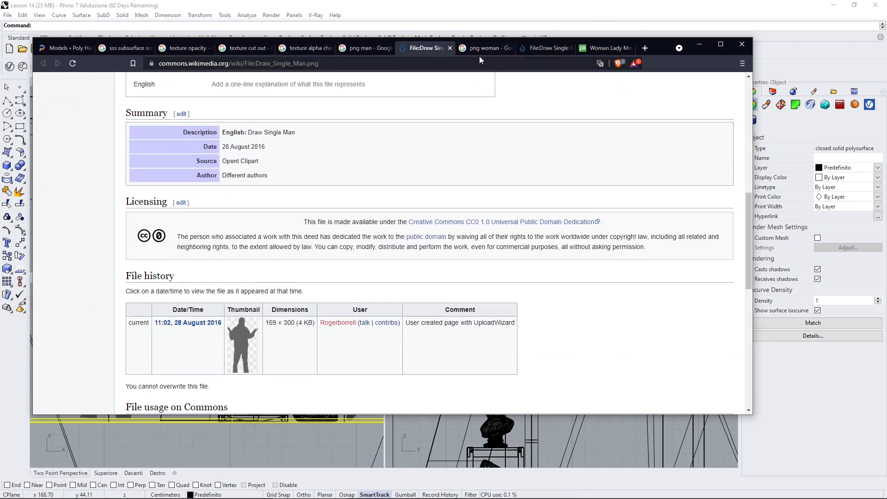
# Review the "png woman" image search and the vintage woman illustration's Pixabay page with its licence.
pyautogui.click(600, 50)
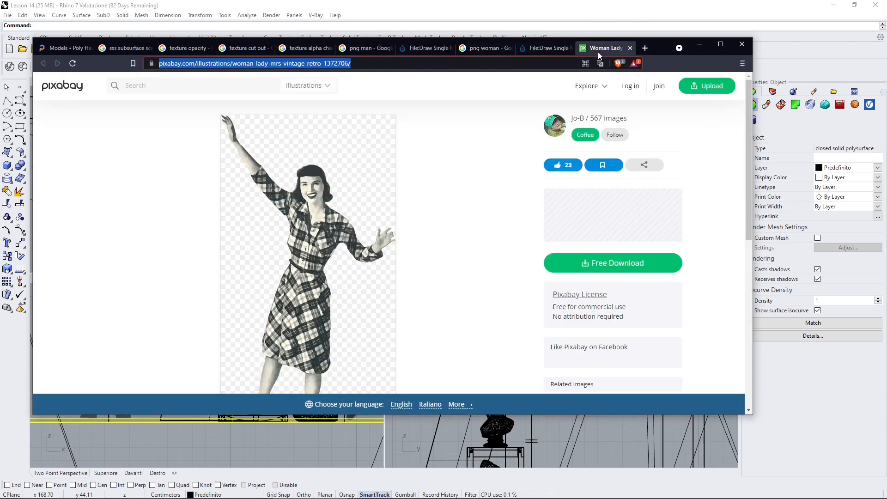
pyautogui.click(536, 48)
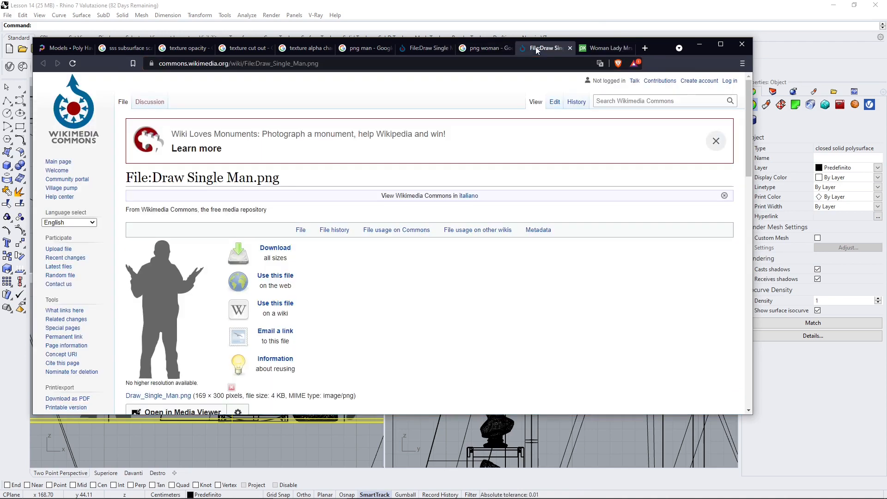
pyautogui.click(485, 48)
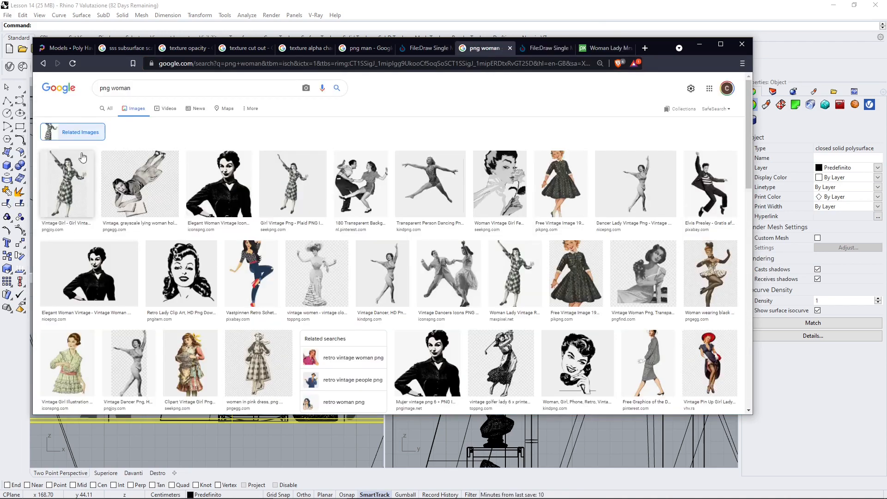
pyautogui.click(613, 51)
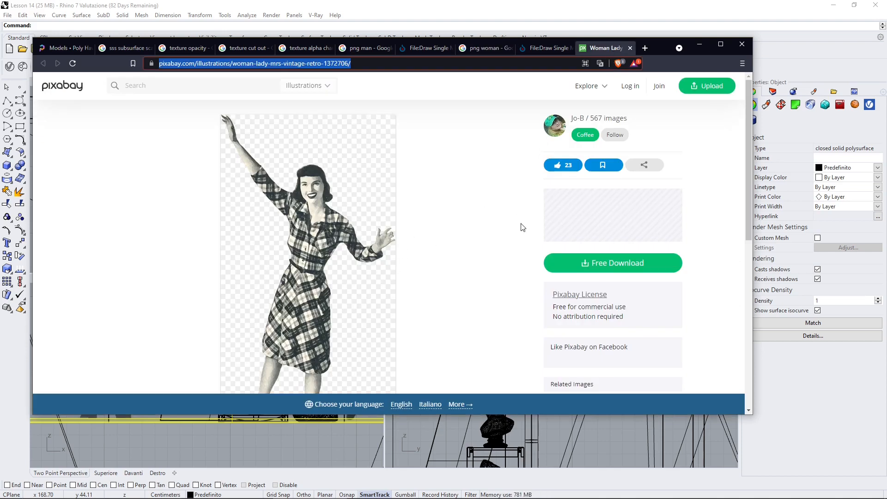
pyautogui.scroll(-1, 519, 224)
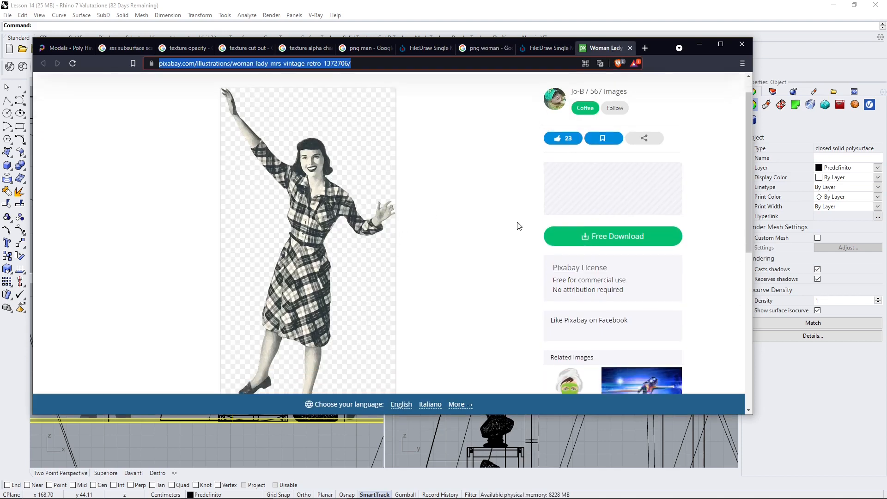
pyautogui.scroll(-2, 347, 251)
# Switch back to Rhino, select the ring behind the bust and open the V-Ray Asset Editor clear of the perspective view.
pyautogui.hotkey('alt', 'Tab')
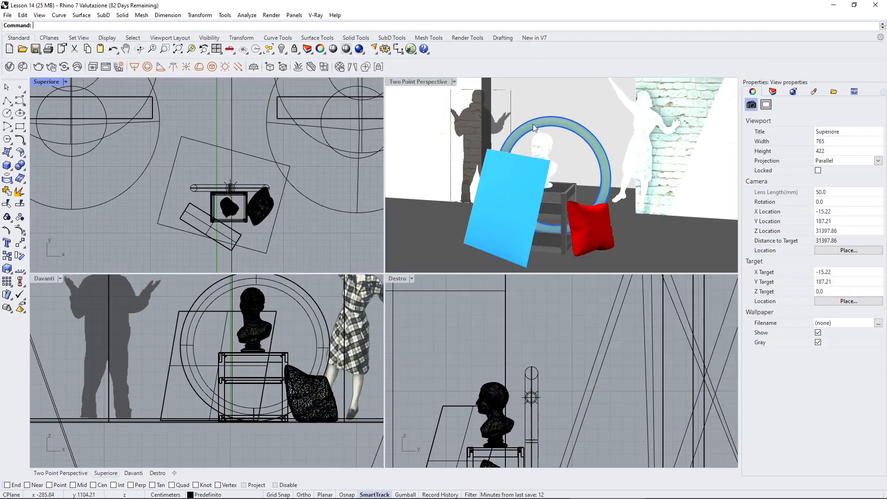
pyautogui.click(542, 121)
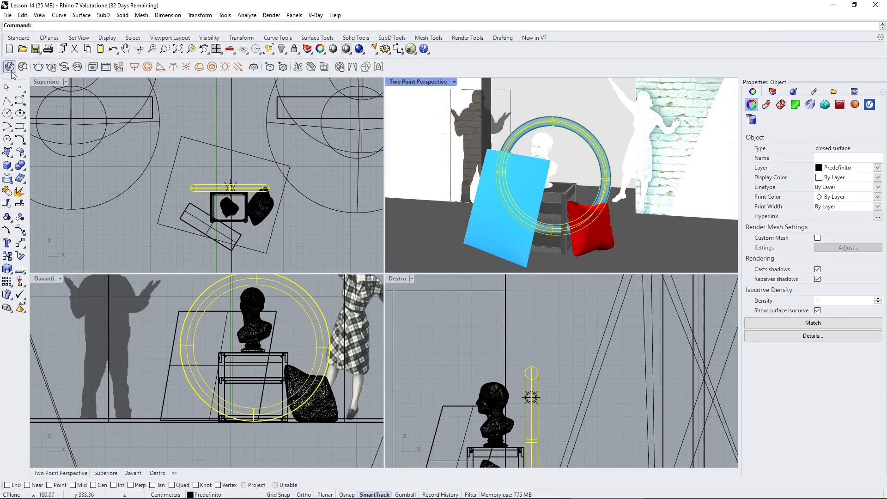
pyautogui.click(10, 67)
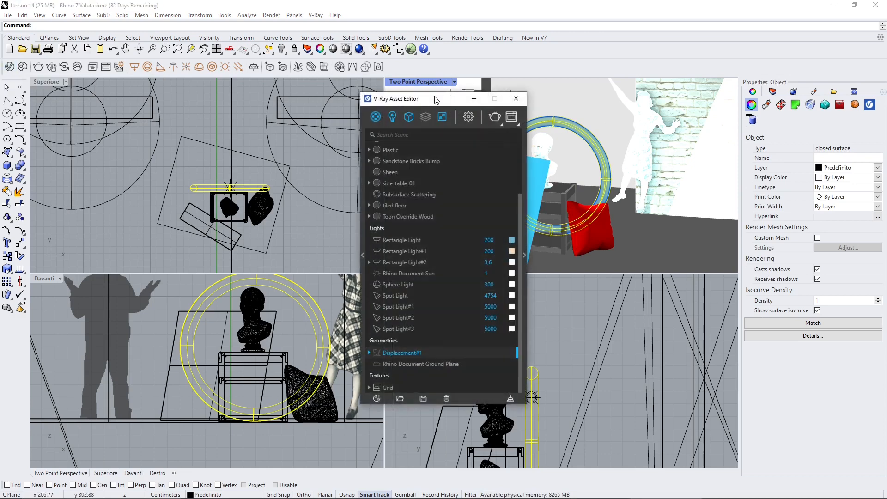
pyautogui.moveTo(434, 99); pyautogui.dragTo(194, 85)
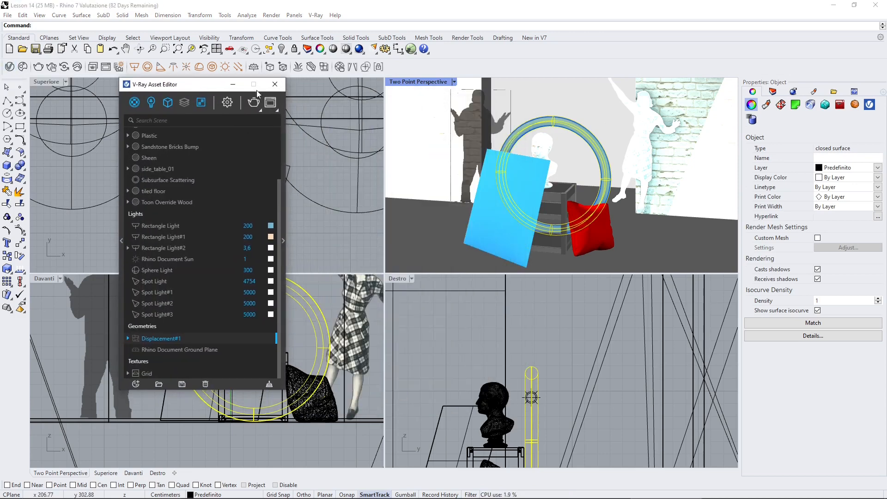
# Purge the unused assets from the V-Ray Asset Editor and return to the start of its materials list.
pyautogui.moveTo(256, 91); pyautogui.dragTo(275, 84)
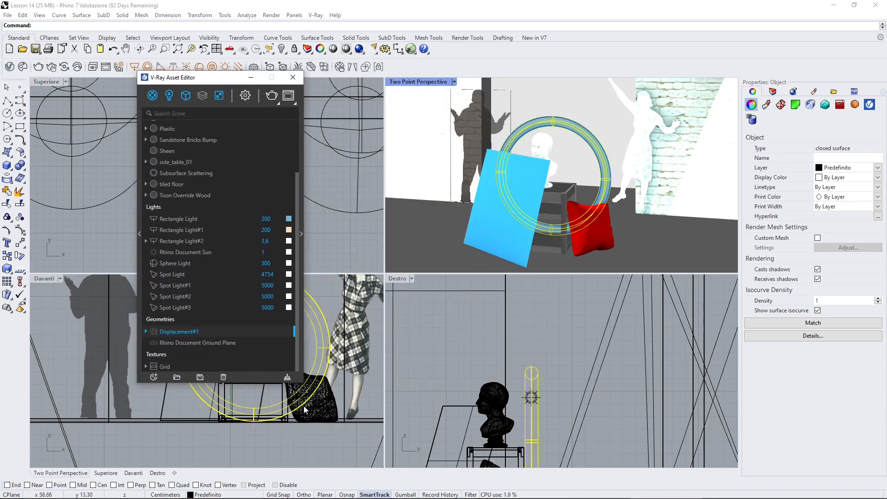
pyautogui.click(286, 378)
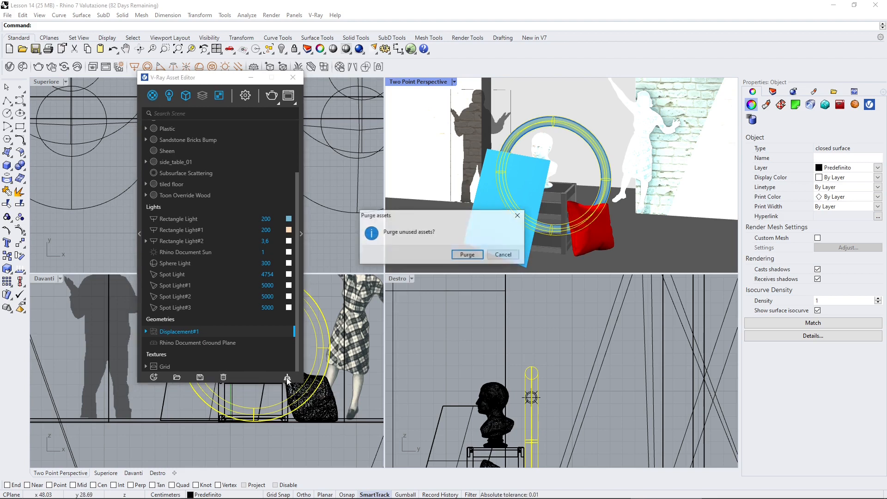
pyautogui.click(468, 257)
pyautogui.scroll(3, 213, 228)
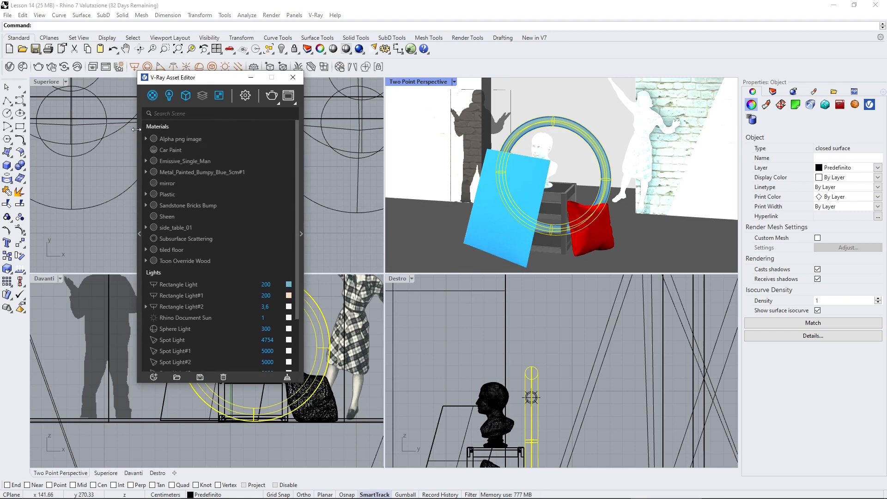
pyautogui.moveTo(228, 80)
pyautogui.mouseDown()
pyautogui.moveTo(194, 89)
pyautogui.moveTo(227, 90)
pyautogui.mouseUp()
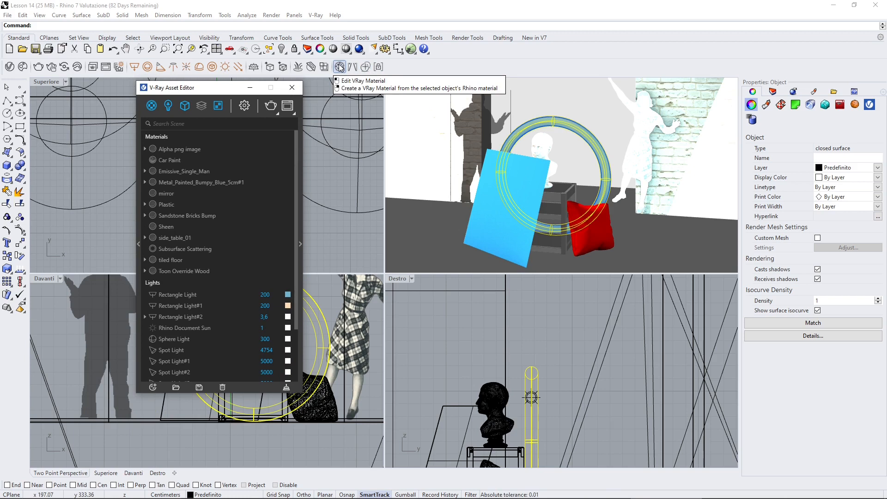
pyautogui.click(316, 14)
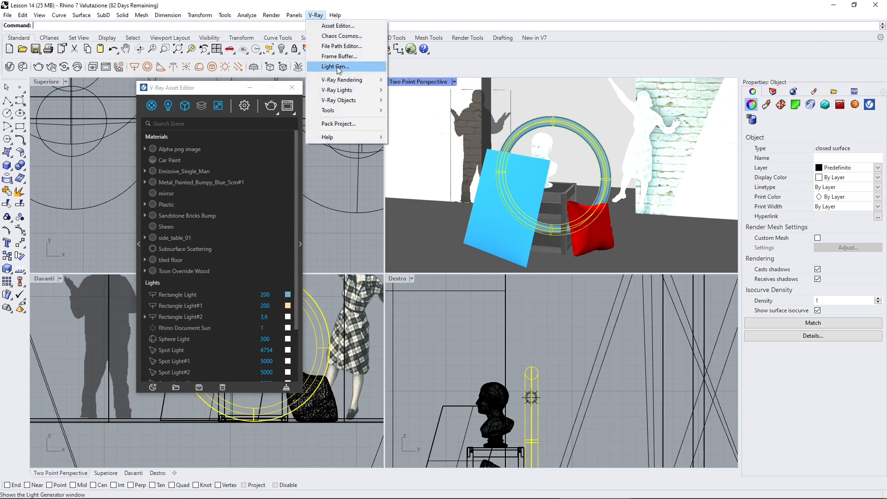
pyautogui.moveTo(342, 83)
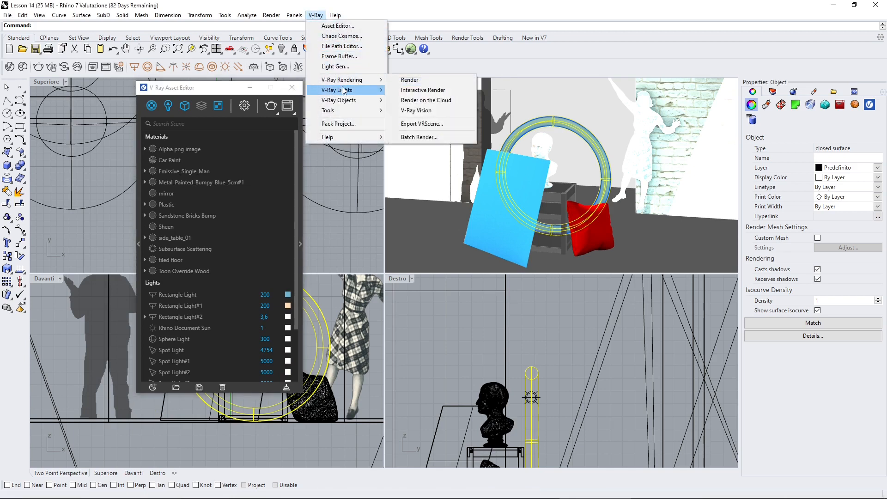
pyautogui.moveTo(341, 110)
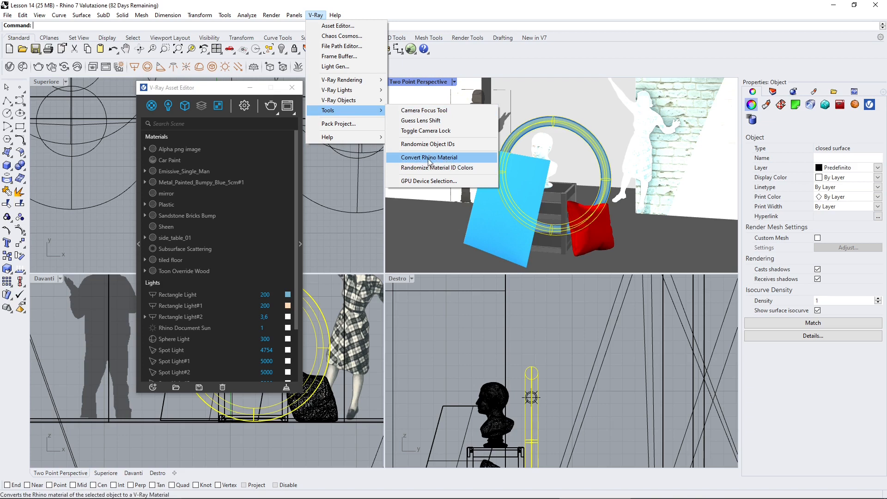
pyautogui.click(533, 69)
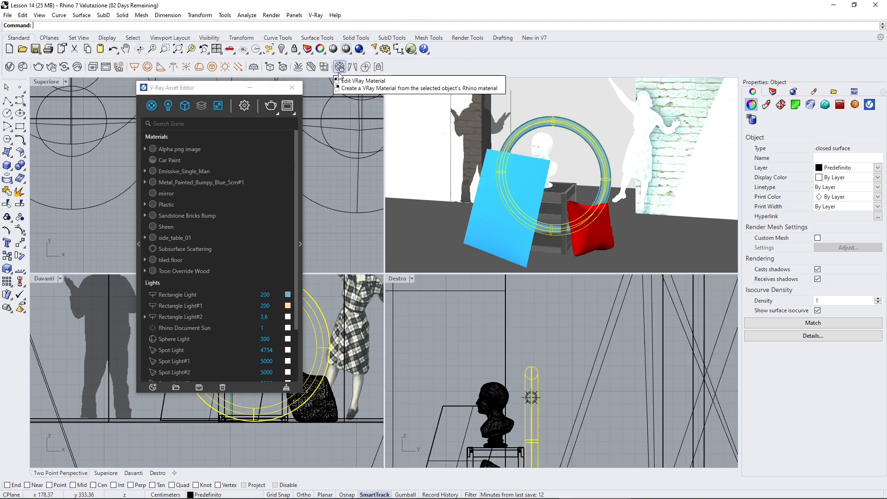
# Select the marble bust, the pillow and the ring in turn to examine which scene objects can receive materials.
pyautogui.click(544, 145)
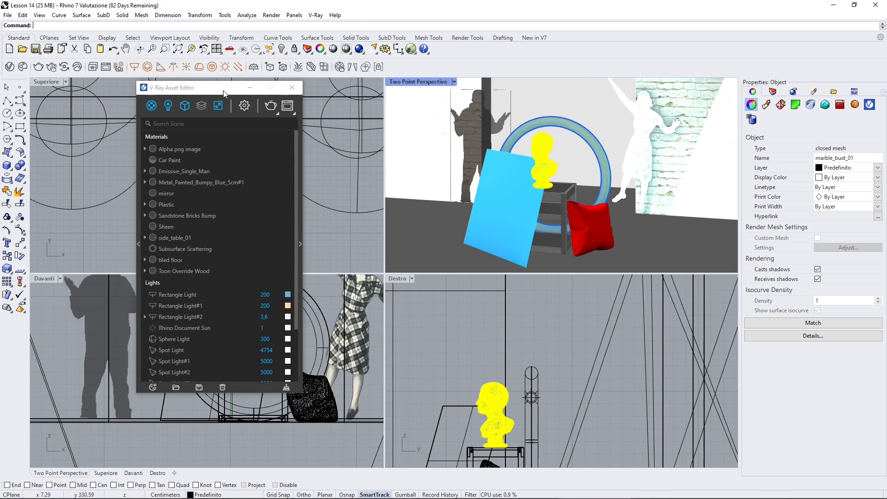
pyautogui.moveTo(214, 93); pyautogui.dragTo(219, 98)
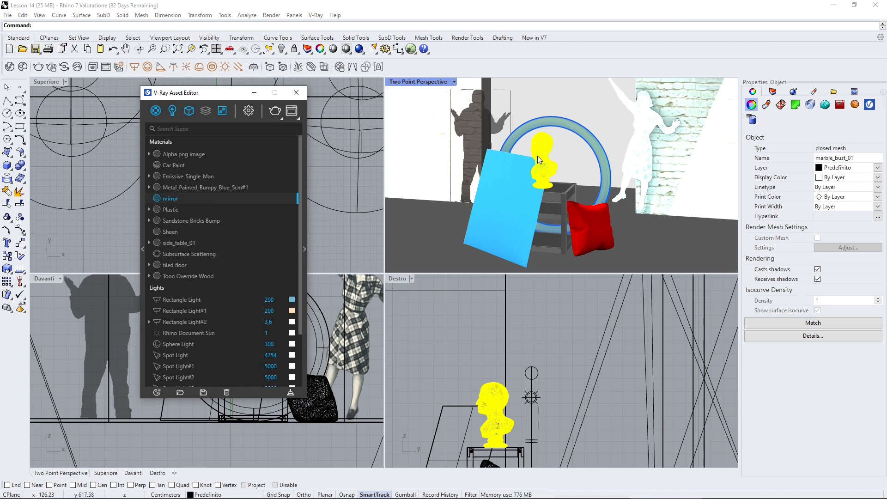
pyautogui.click(574, 219)
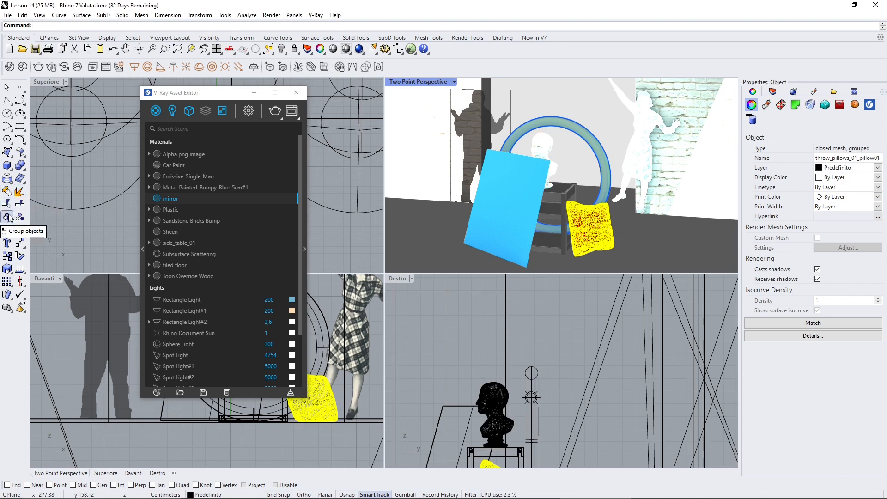
pyautogui.click(581, 181)
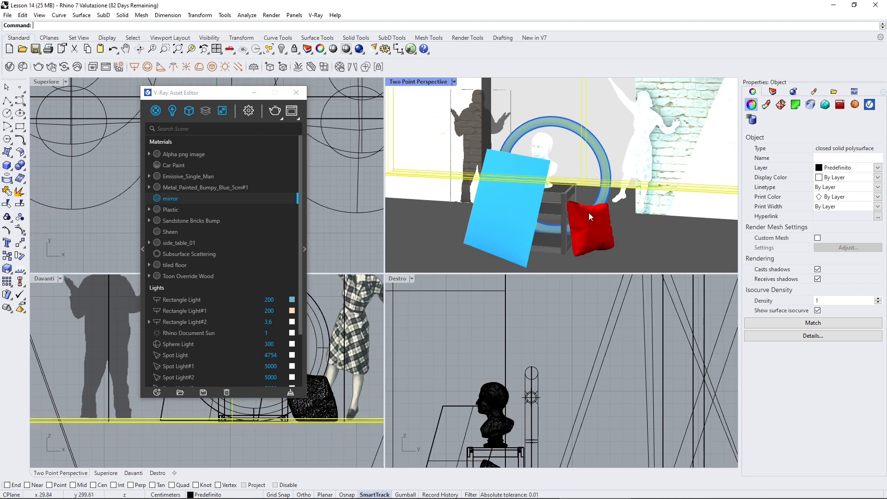
pyautogui.click(587, 222)
pyautogui.click(548, 155)
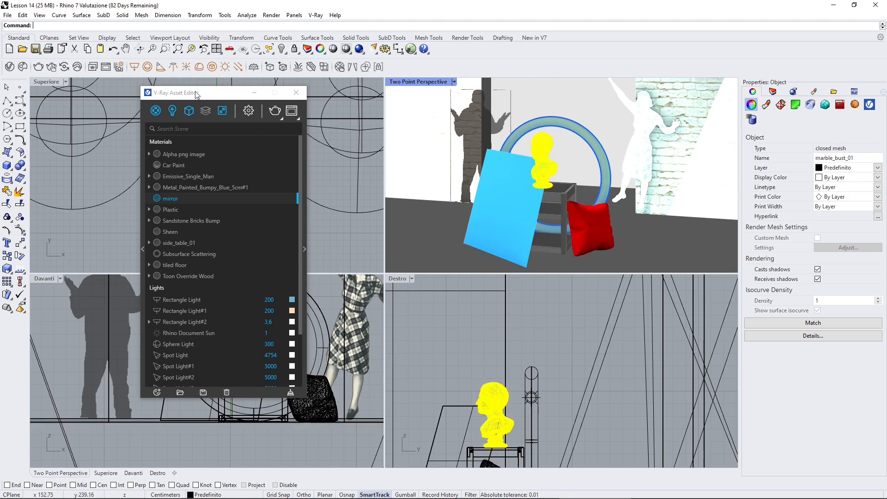
pyautogui.click(559, 125)
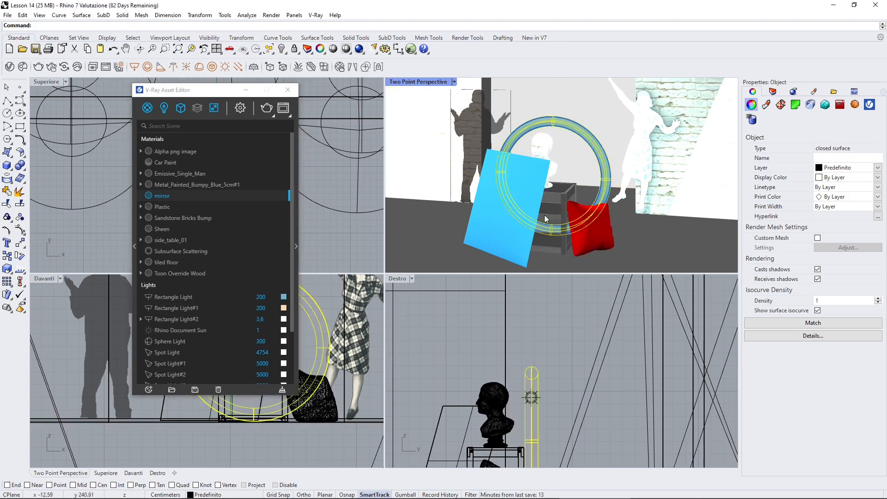
# Draw a solid torus over the standing man's silhouette in the Davanti view.
pyautogui.click(122, 15)
pyautogui.click(154, 151)
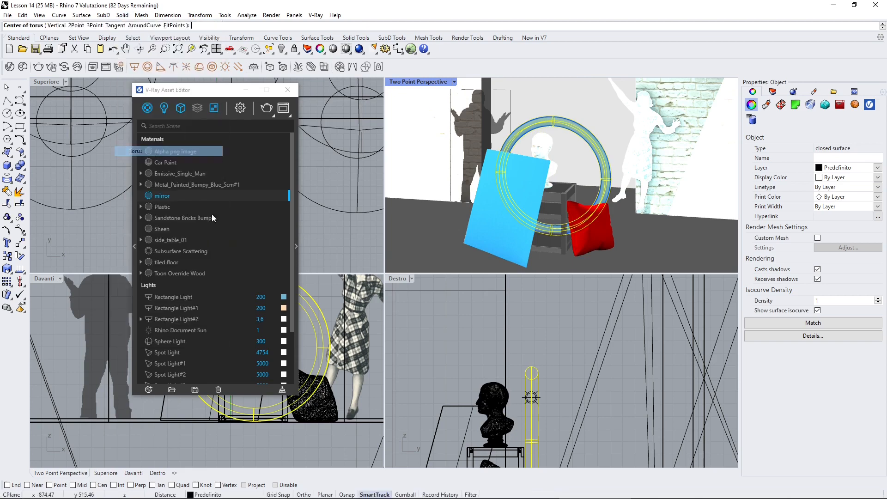
pyautogui.scroll(-2, 536, 350)
pyautogui.scroll(-2, 87, 354)
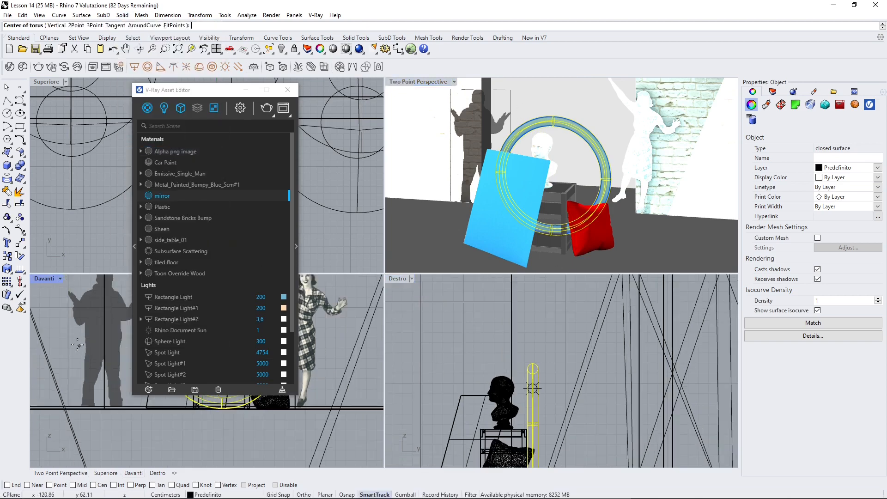
pyautogui.click(75, 327)
pyautogui.click(82, 389)
pyautogui.click(81, 360)
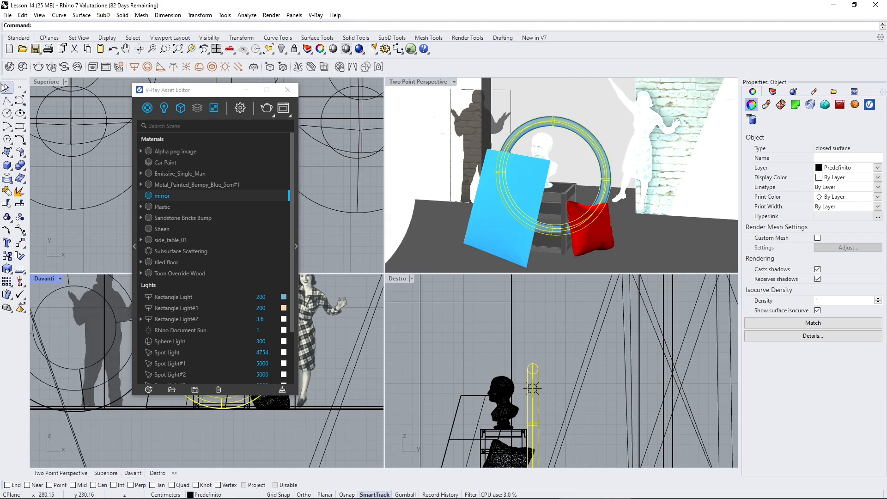
# Select the new torus surface and move it in front of the bust and table in the perspective view.
pyautogui.click(75, 370)
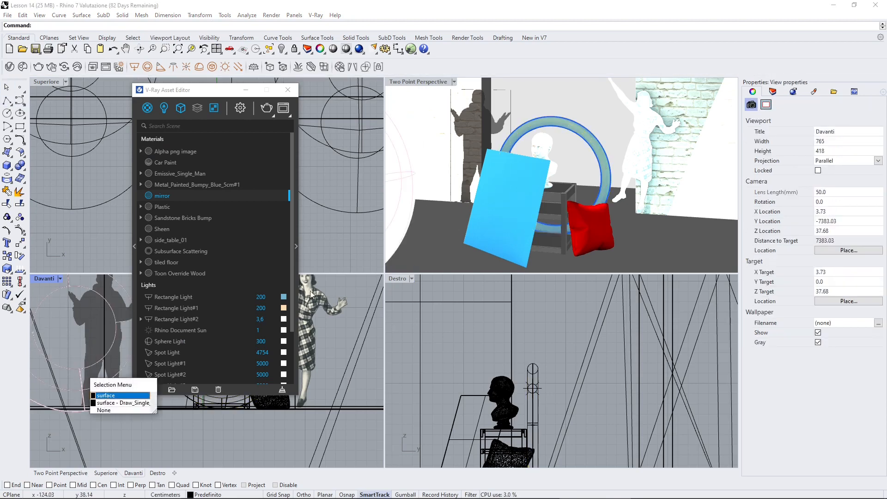
pyautogui.click(397, 185)
pyautogui.moveTo(396, 185); pyautogui.dragTo(533, 159)
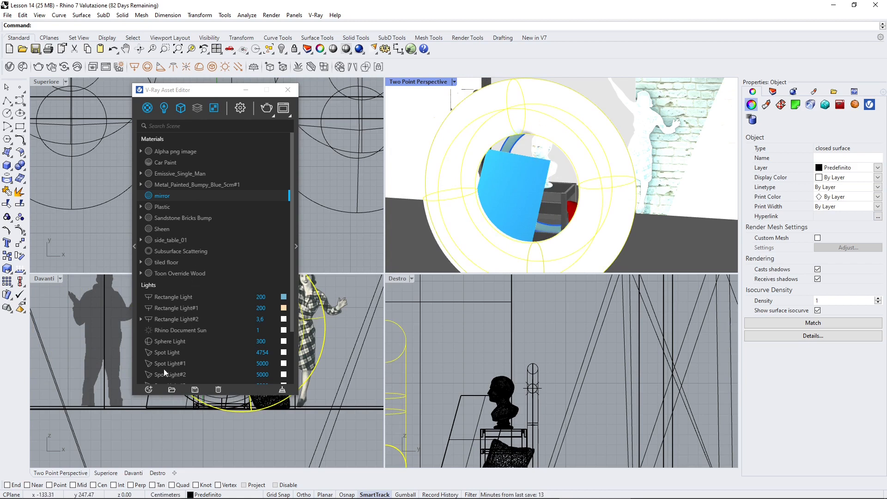
# Create a new V-Ray Car Paint material and show its preview and parameters clear of the perspective view.
pyautogui.click(149, 390)
pyautogui.moveTo(154, 382)
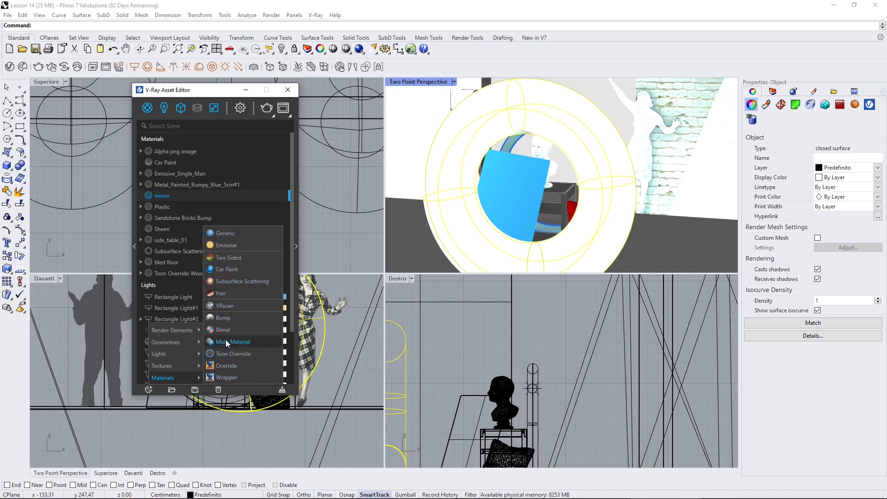
pyautogui.click(224, 270)
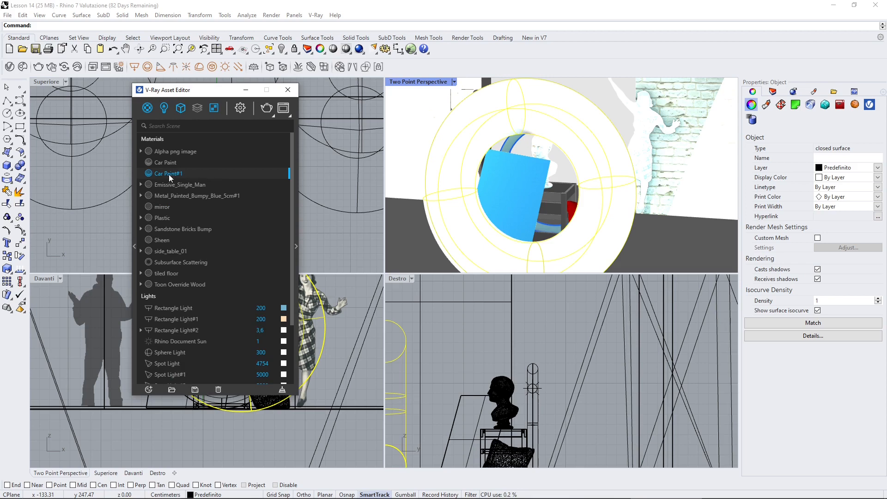
pyautogui.click(297, 250)
pyautogui.moveTo(279, 96); pyautogui.dragTo(184, 100)
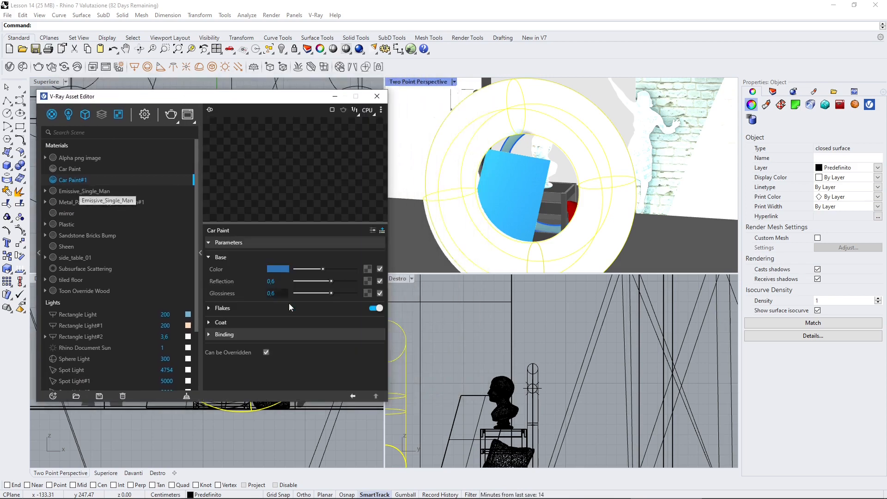
# Apply the new Car Paint material to the selected torus and check the layer assignment options.
pyautogui.rightClick(78, 182)
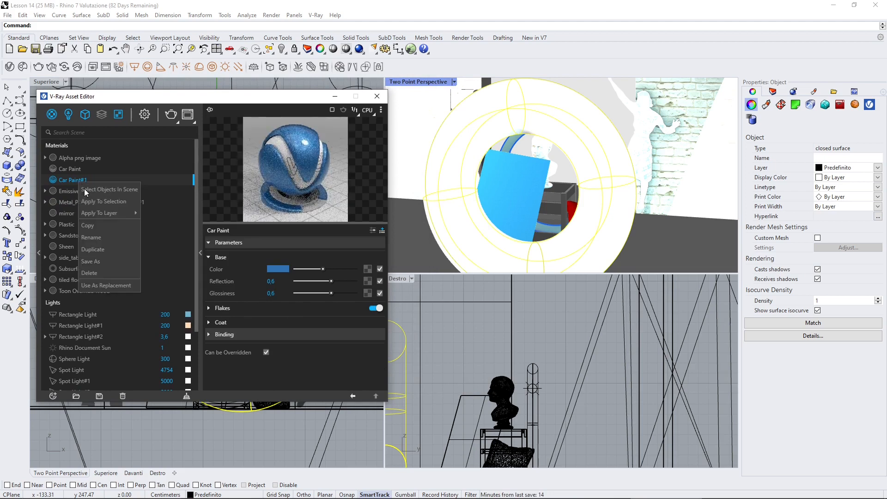
pyautogui.moveTo(99, 213)
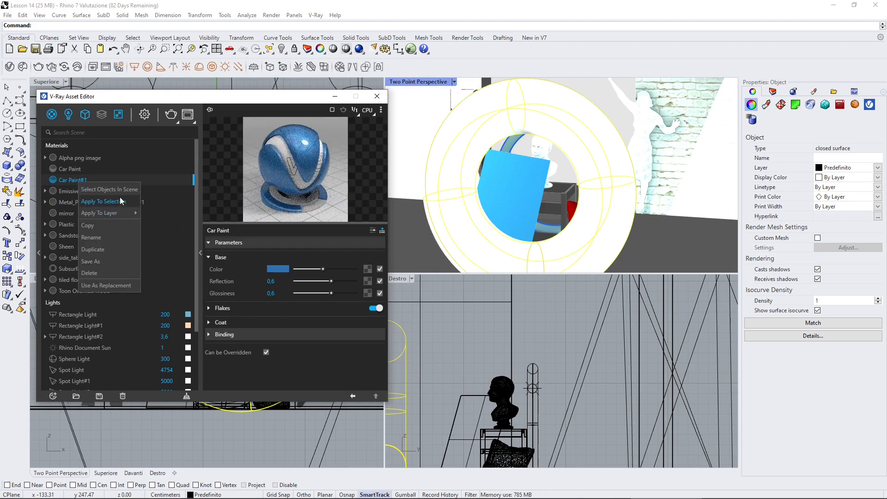
pyautogui.click(123, 202)
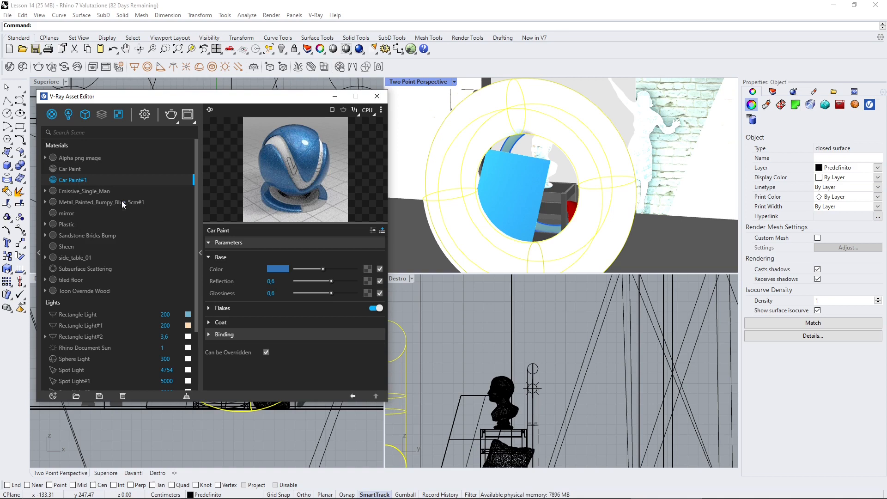
pyautogui.rightClick(75, 182)
pyautogui.moveTo(97, 213)
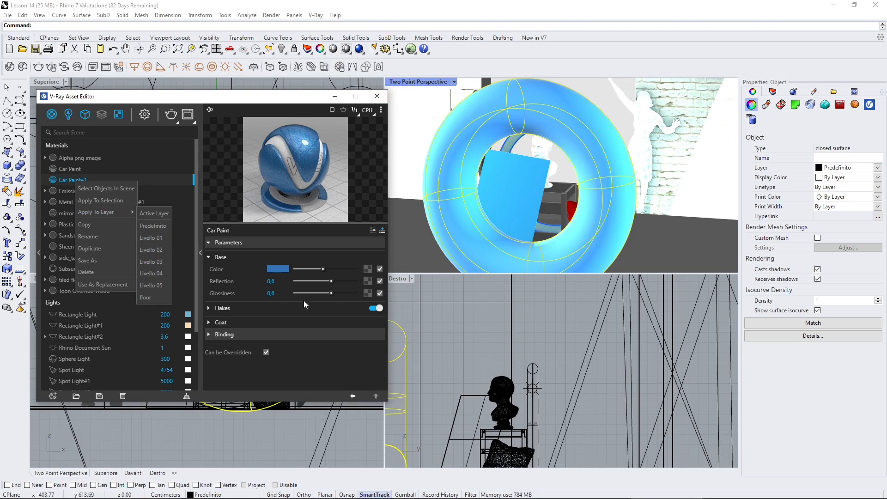
pyautogui.click(65, 181)
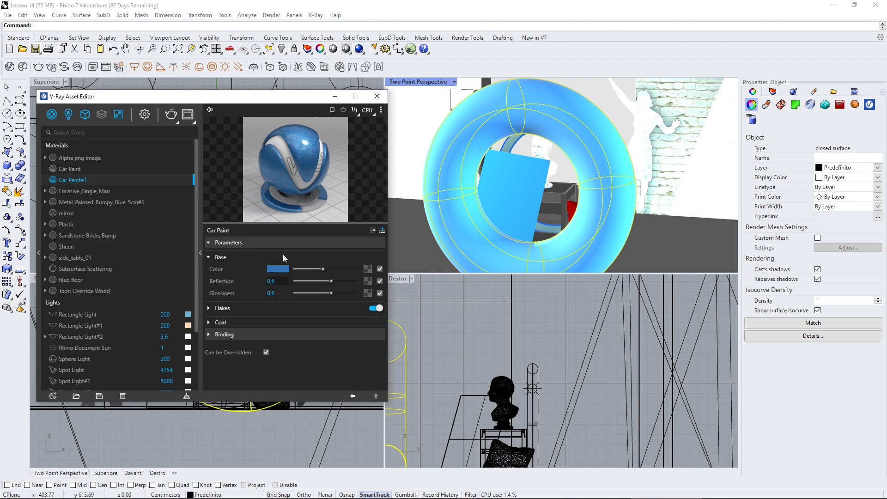
# Set the Car Paint material's flake scale to 0,89 and flake size to 0,39, leaving the flake colour picker unused.
pyautogui.click(209, 308)
pyautogui.scroll(-1, 261, 291)
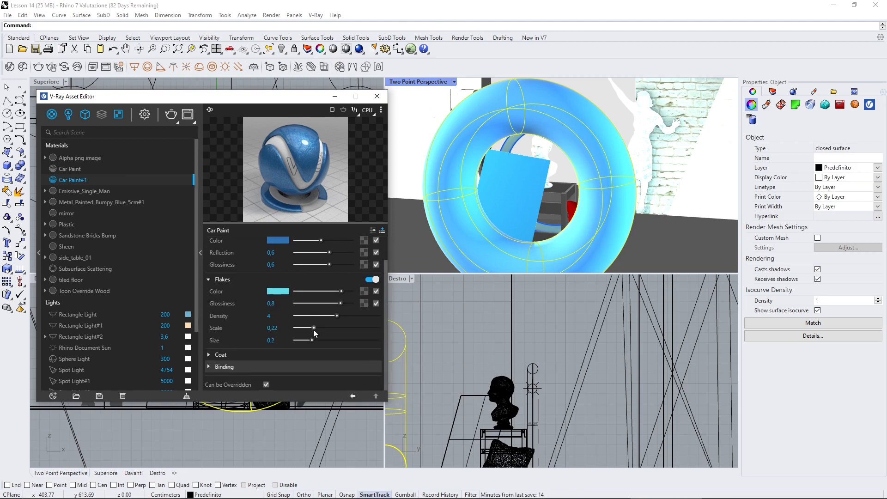
pyautogui.moveTo(313, 329); pyautogui.dragTo(368, 328)
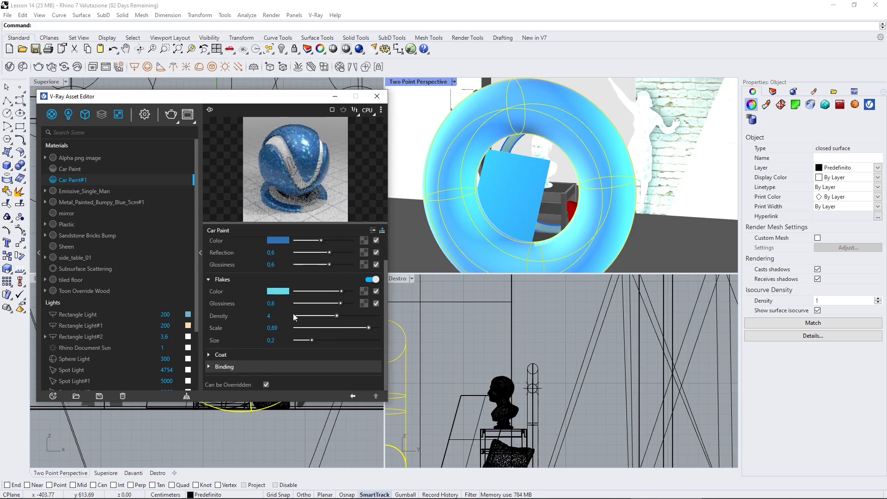
pyautogui.moveTo(343, 339)
pyautogui.mouseDown()
pyautogui.moveTo(362, 339)
pyautogui.moveTo(328, 339)
pyautogui.mouseUp()
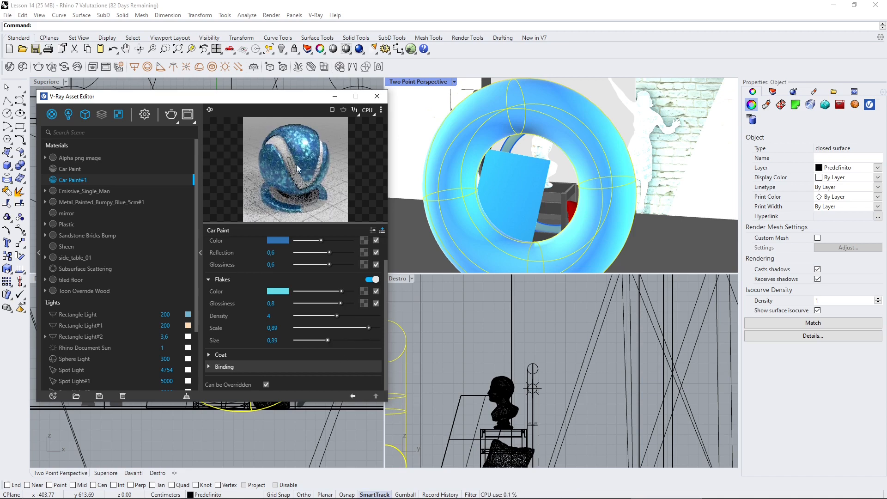
pyautogui.click(283, 291)
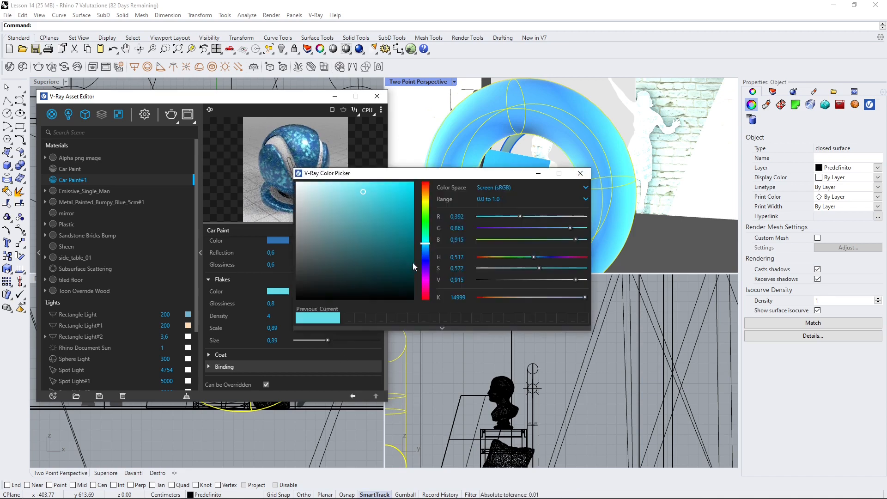
pyautogui.click(290, 284)
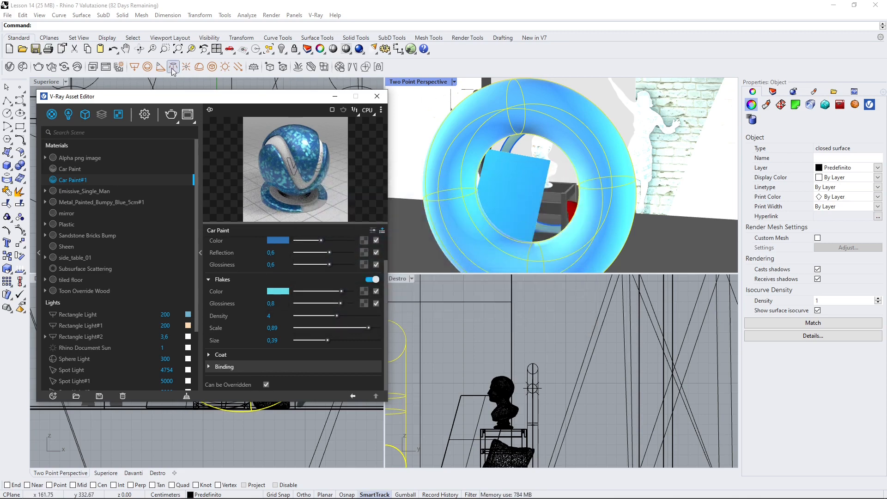
# Render the scene with the car-painted torus in the V-Ray Frame Buffer and return to the material's base parameters.
pyautogui.click(106, 67)
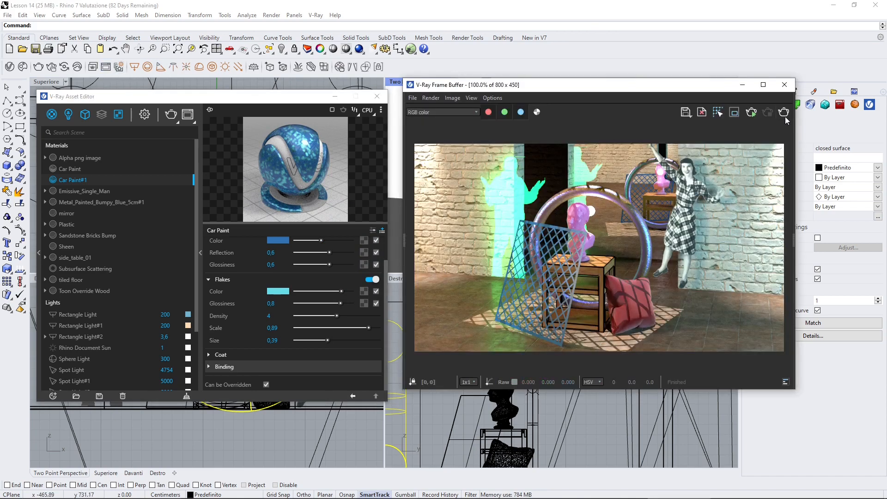
pyautogui.click(783, 112)
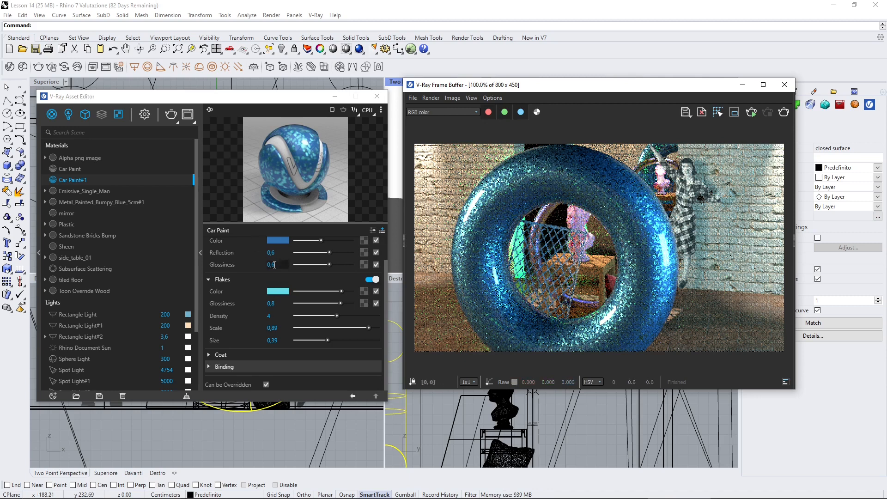
pyautogui.scroll(2, 242, 245)
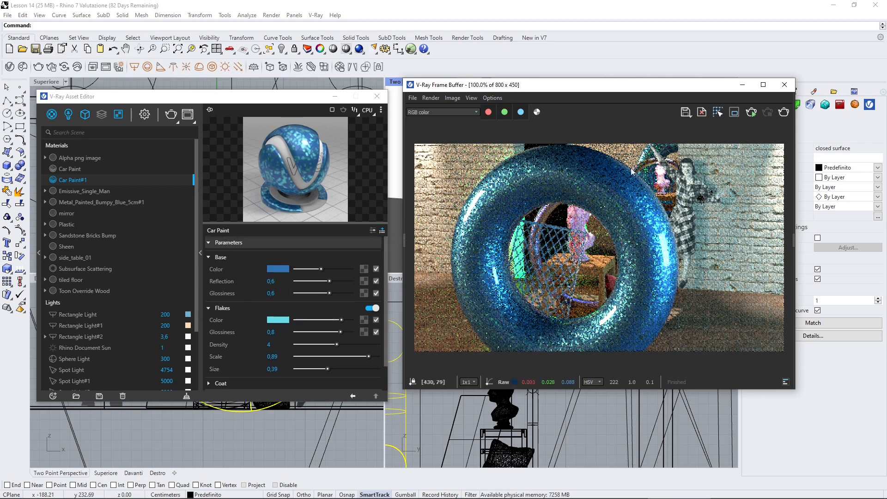
# Switch the blue Car Paint material to its advanced settings, keeping the asset editor beside the finished render.
pyautogui.scroll(-1, 285, 291)
pyautogui.scroll(1, 286, 309)
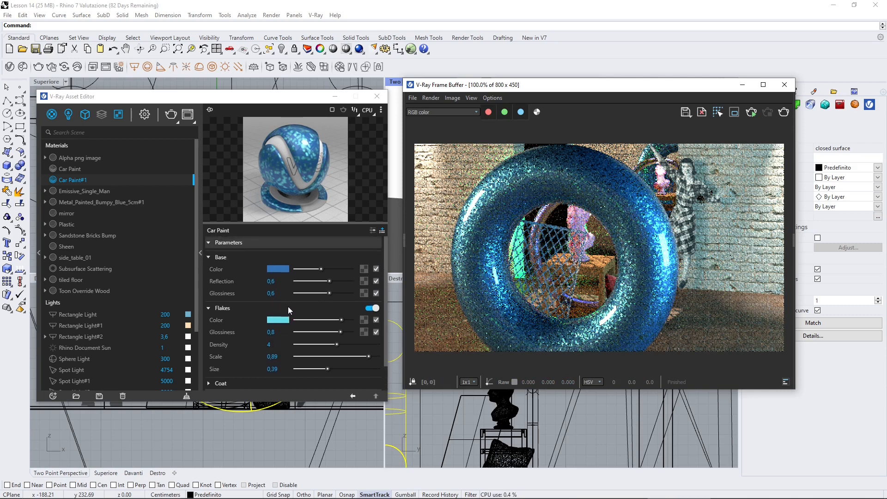
pyautogui.scroll(-1, 287, 307)
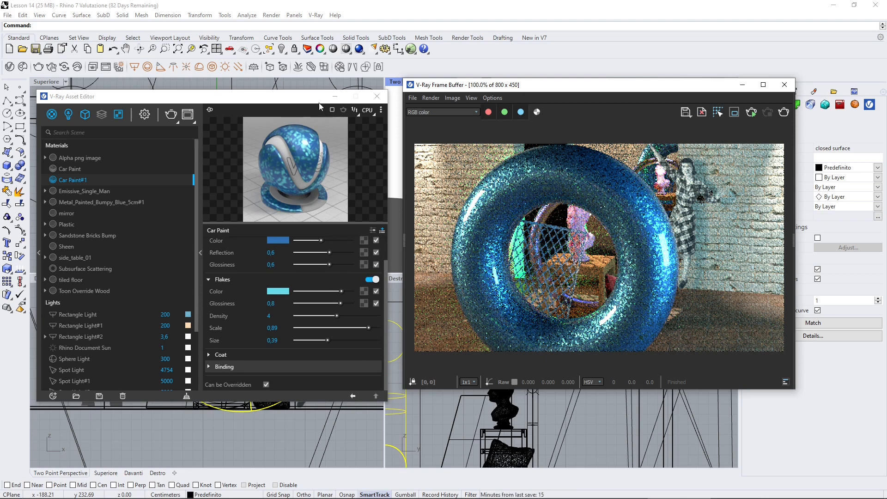
pyautogui.moveTo(301, 101); pyautogui.dragTo(300, 90)
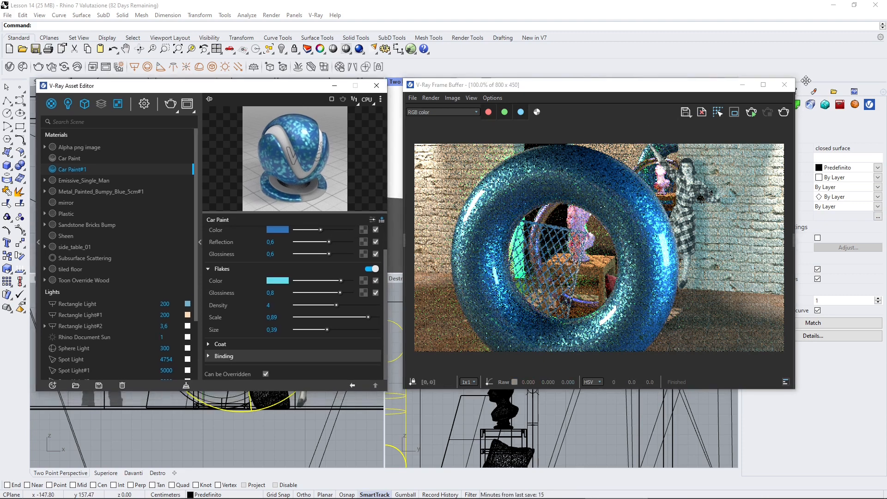
pyautogui.click(372, 220)
pyautogui.scroll(-1, 373, 223)
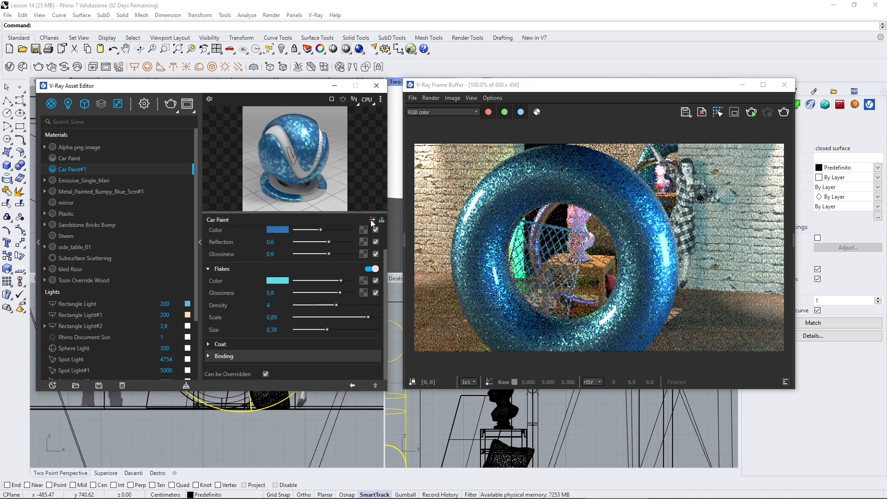
pyautogui.scroll(1, 373, 223)
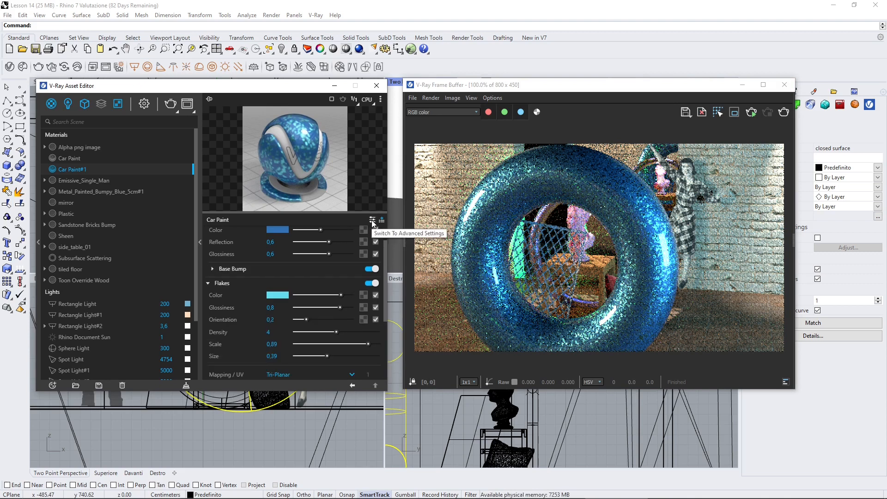
# Collapse the Car Paint material's Base and Flakes parameters and expand its Coat parameters.
pyautogui.click(208, 284)
pyautogui.click(216, 234)
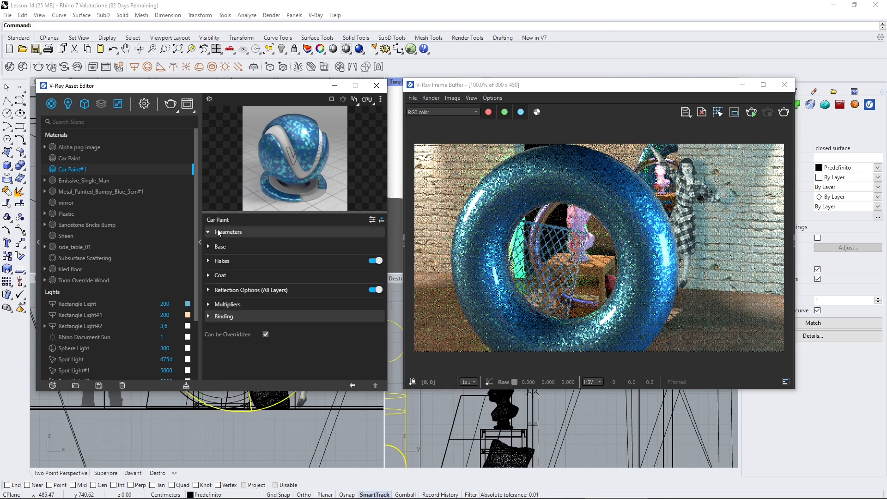
pyautogui.click(221, 276)
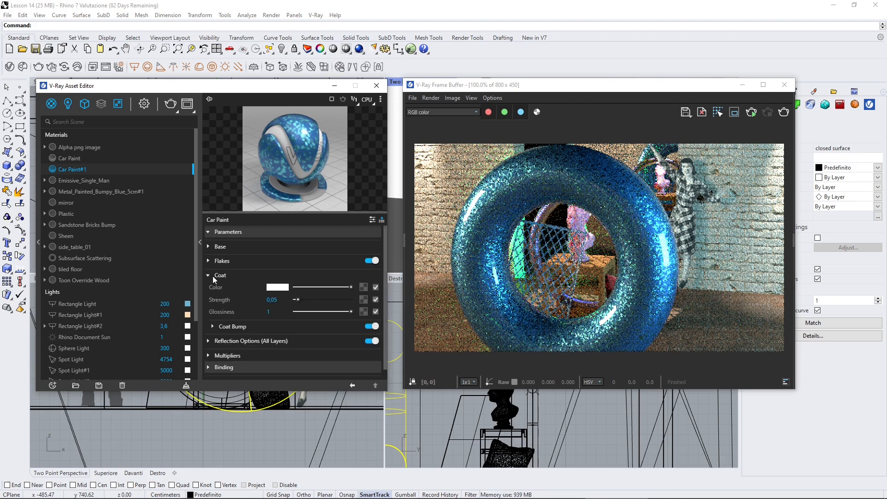
# Create a new Generic material and name it Coat.
pyautogui.click(52, 386)
pyautogui.moveTo(68, 373)
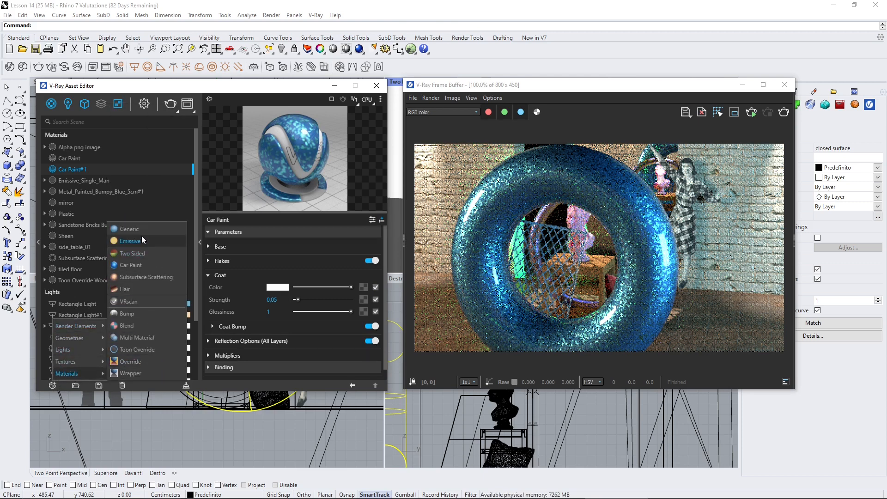
pyautogui.click(90, 192)
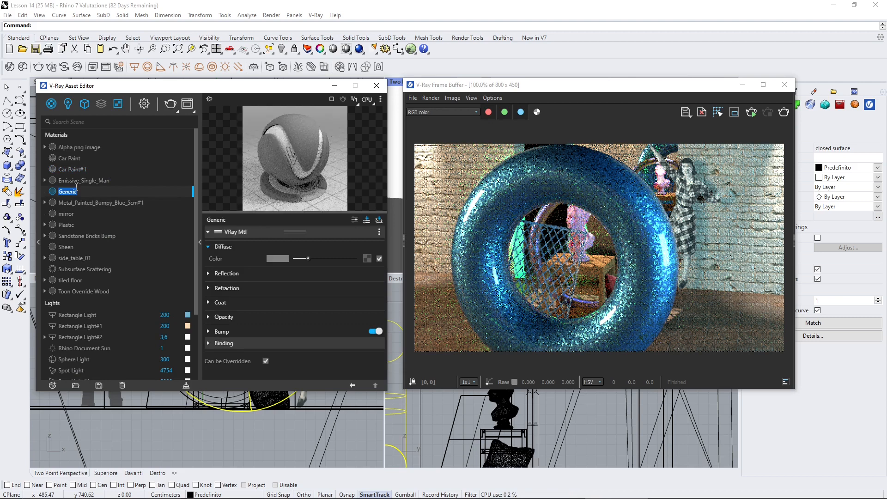
pyautogui.write('Coat')
pyautogui.press('Return')
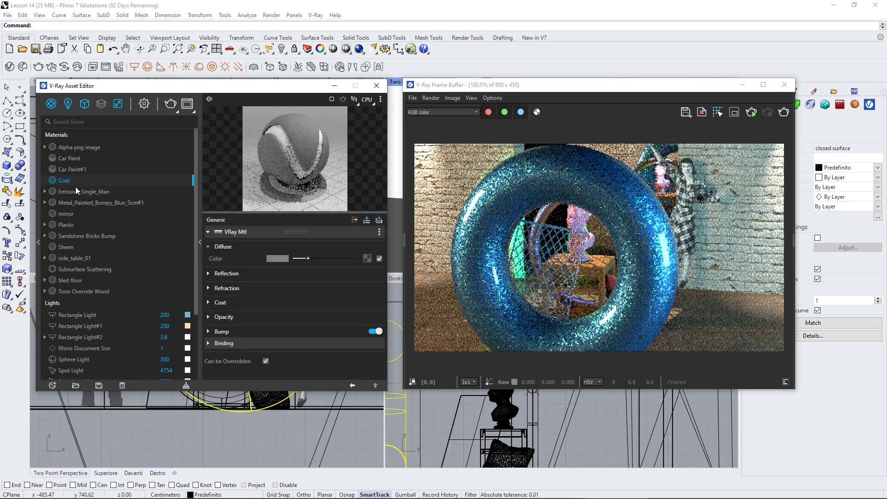
# Check the new Coat material's coat section and review its parameter groups in advanced settings.
pyautogui.click(216, 303)
pyautogui.click(222, 305)
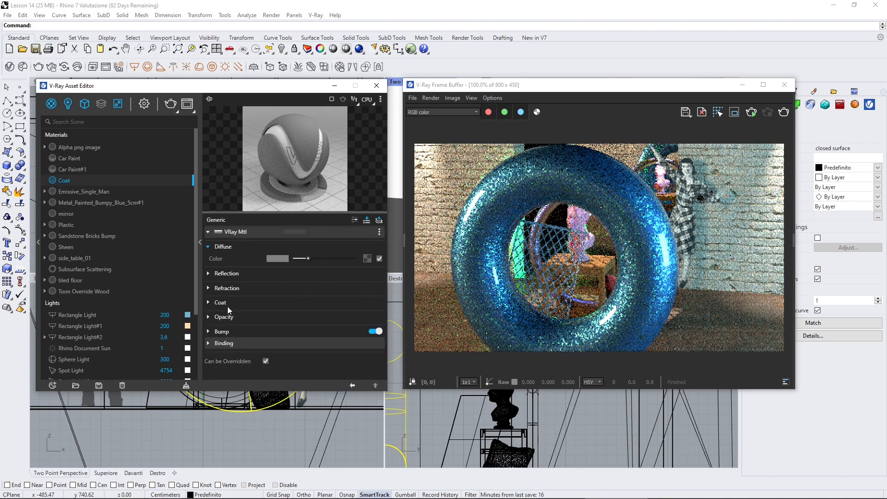
pyautogui.click(225, 303)
pyautogui.click(224, 303)
pyautogui.click(354, 221)
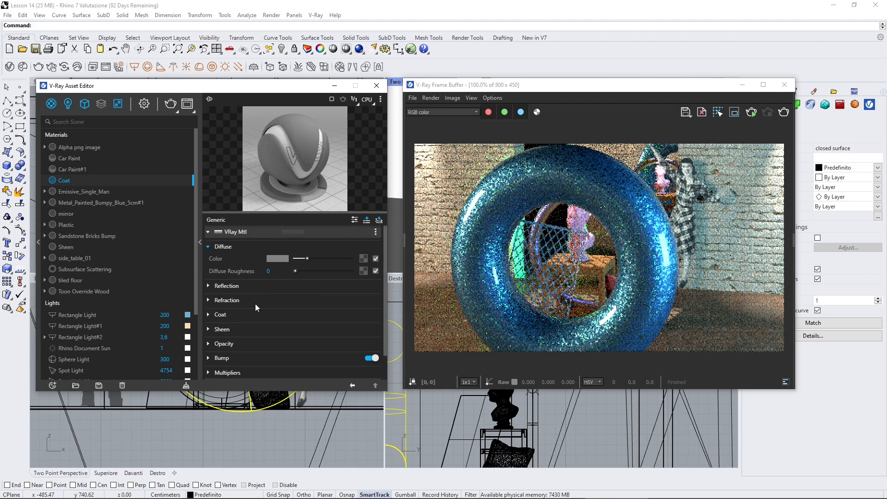
pyautogui.scroll(-2, 254, 304)
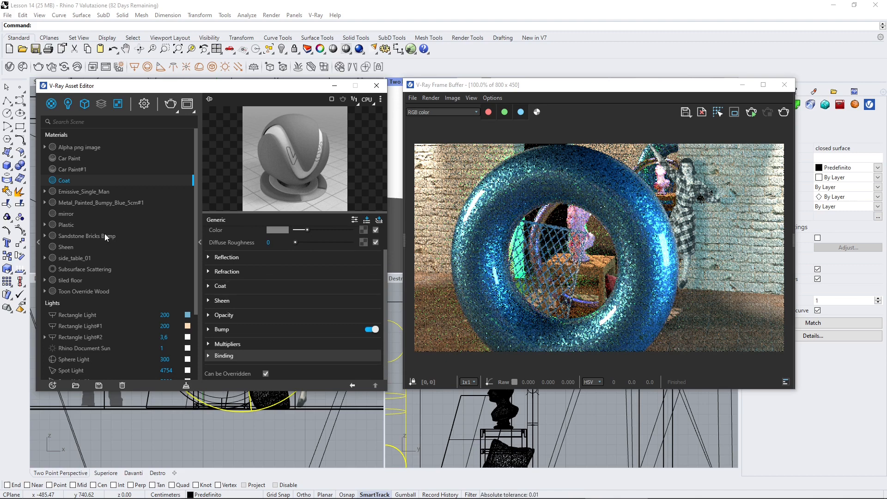
# Set the Car Paint#1 material's coat colour to bright red and its coat strength to 0,81.
pyautogui.click(69, 259)
pyautogui.click(78, 170)
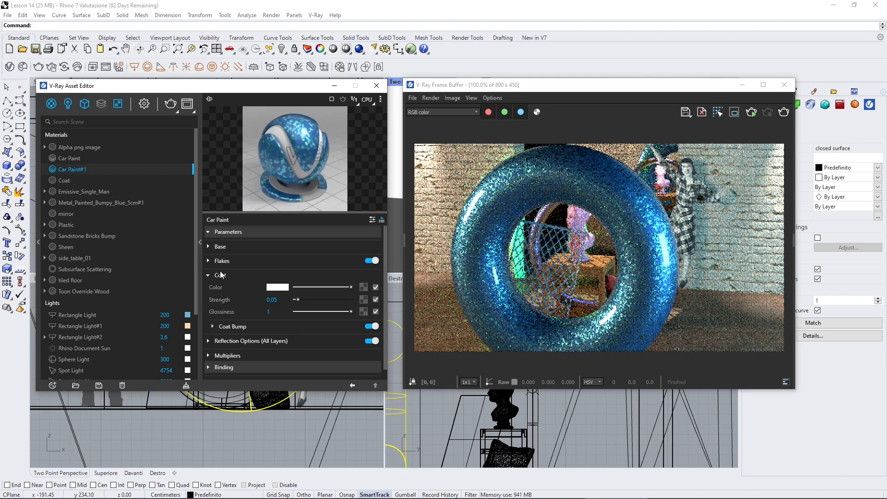
pyautogui.click(277, 288)
pyautogui.moveTo(350, 218); pyautogui.dragTo(411, 189)
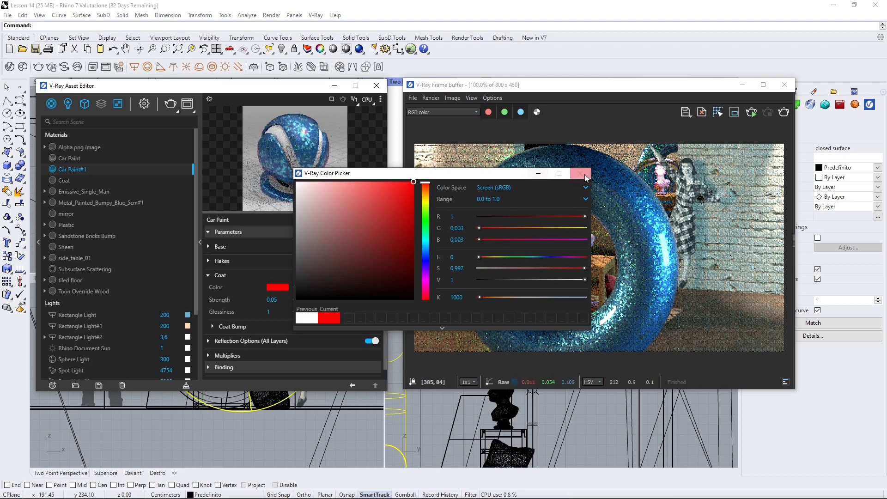
pyautogui.click(580, 173)
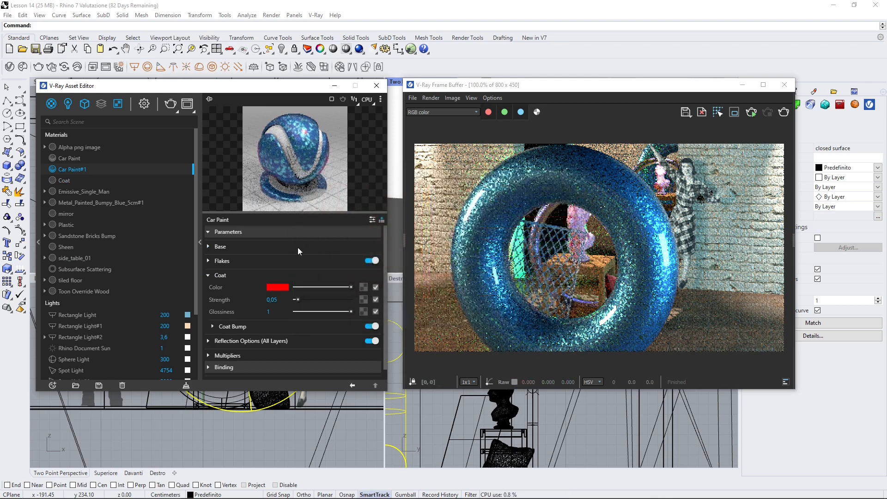
pyautogui.moveTo(296, 300); pyautogui.dragTo(340, 300)
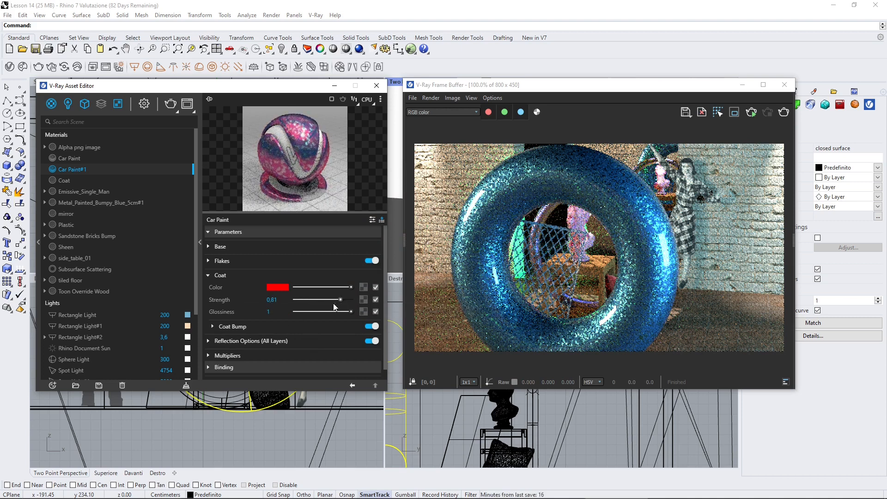